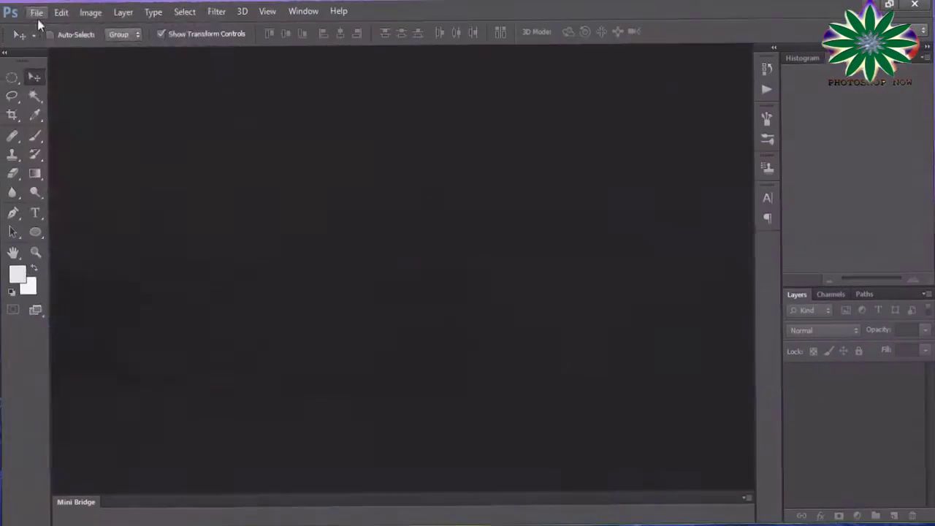
Open the suspension-bridge photo and the wooden boat screenshot
{"action": "left_click", "coordinate": [38, 10]}
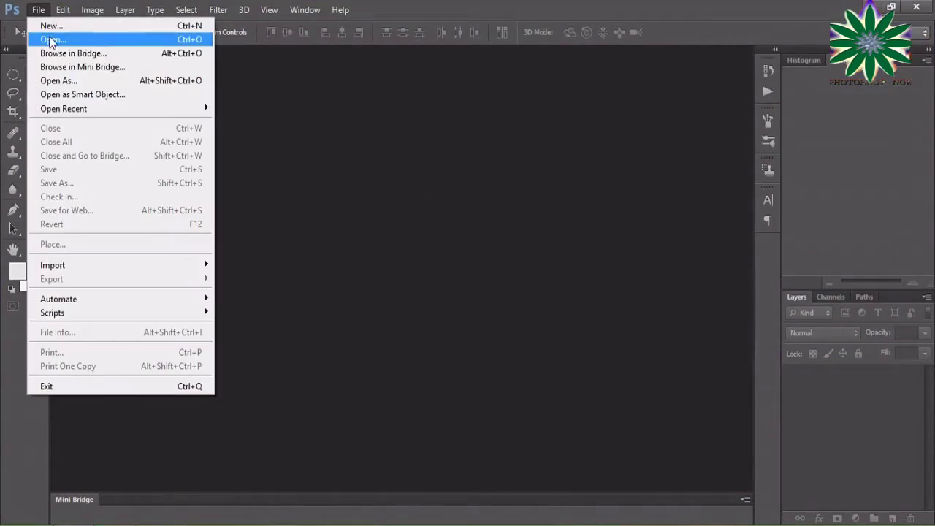
{"action": "left_click", "coordinate": [48, 39]}
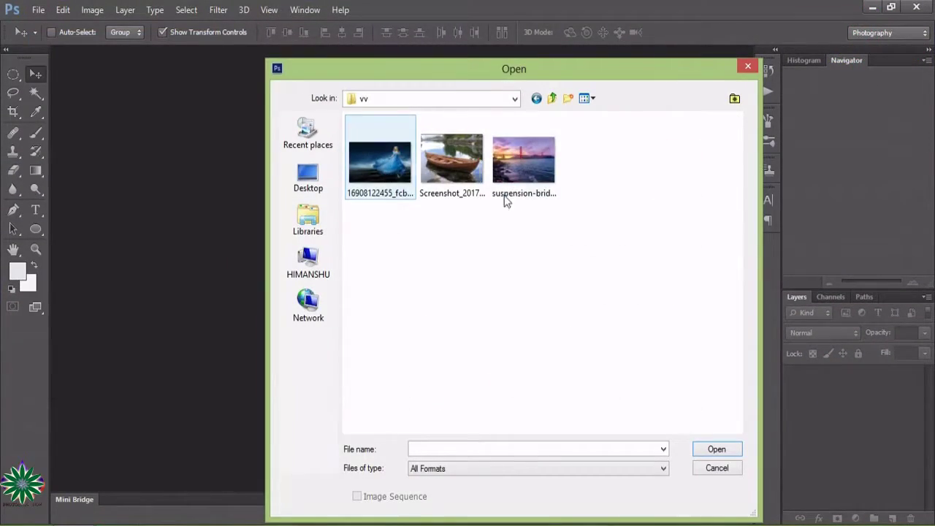
{"action": "double_click", "coordinate": [513, 184]}
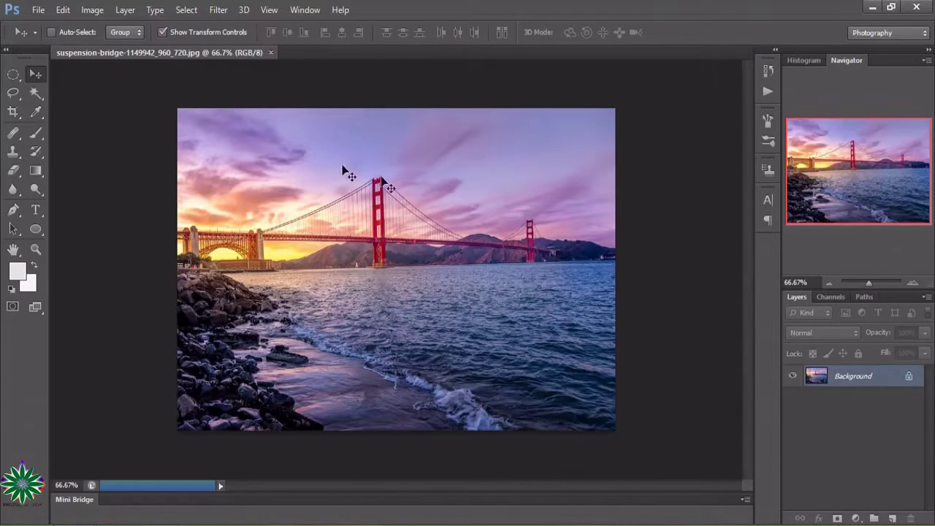
{"action": "left_click", "coordinate": [38, 10]}
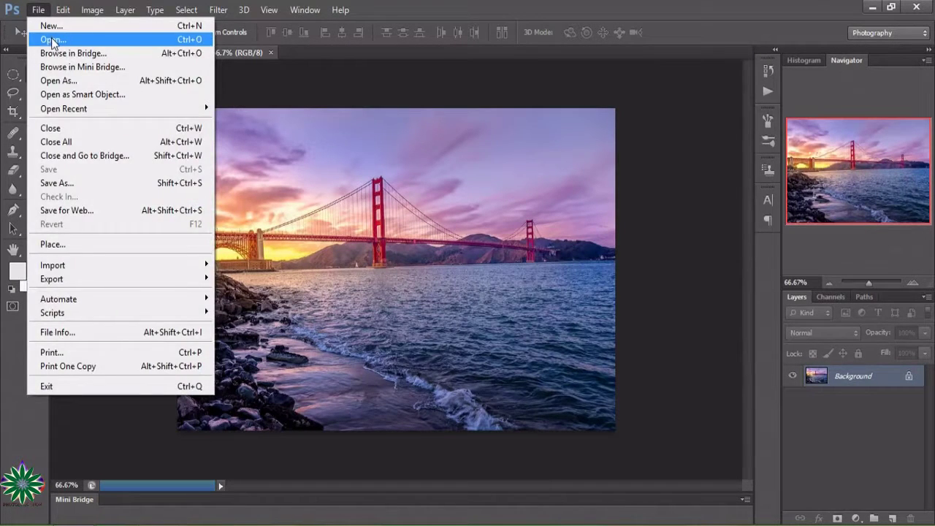
{"action": "left_click", "coordinate": [51, 40]}
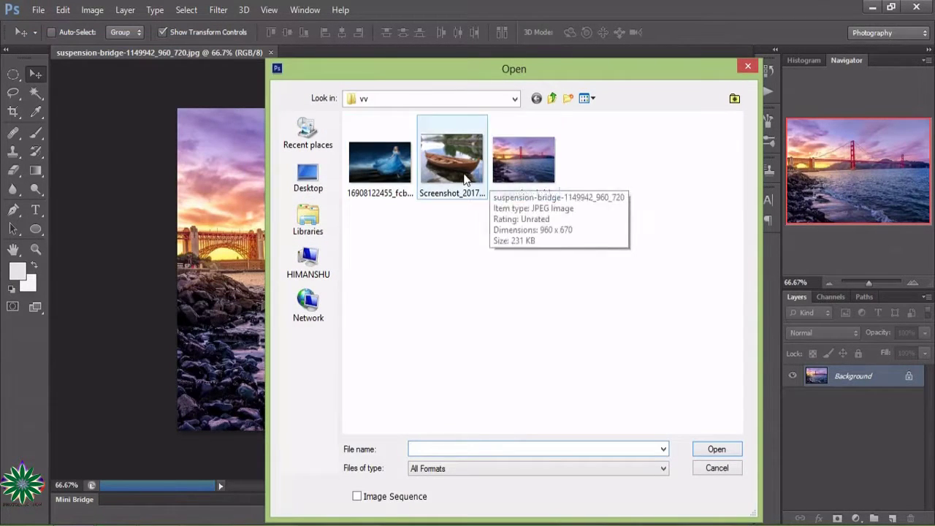
{"action": "double_click", "coordinate": [465, 181]}
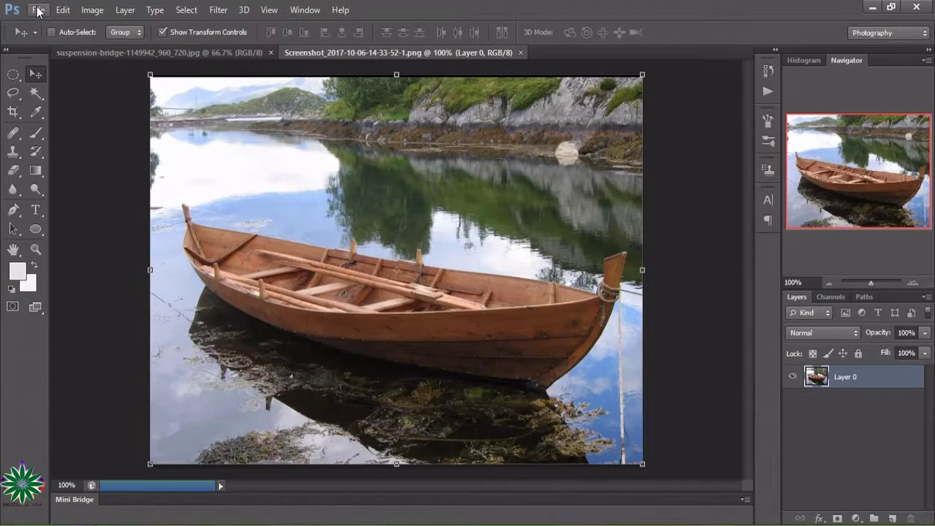
Open the photo of the princess in the blue gown
{"action": "left_click", "coordinate": [38, 10]}
{"action": "left_click", "coordinate": [47, 39]}
{"action": "left_click", "coordinate": [391, 173]}
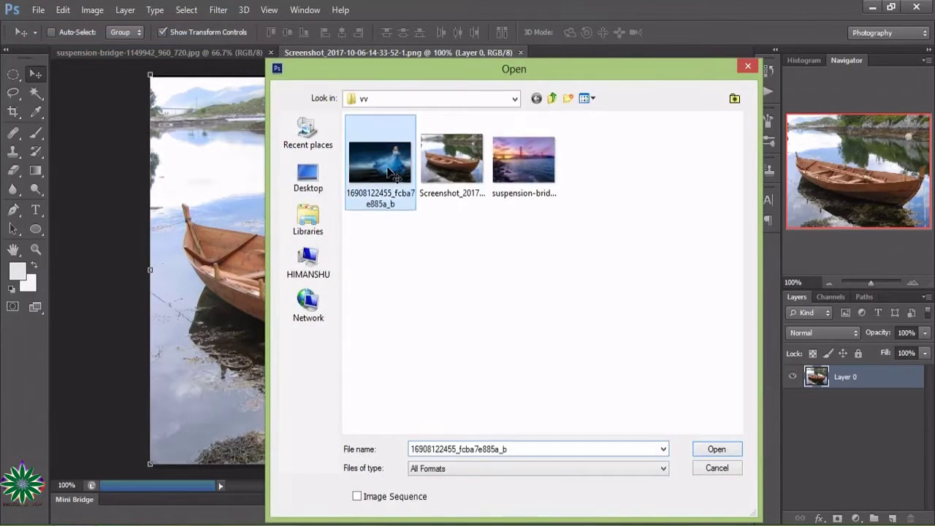
{"action": "double_click", "coordinate": [388, 169]}
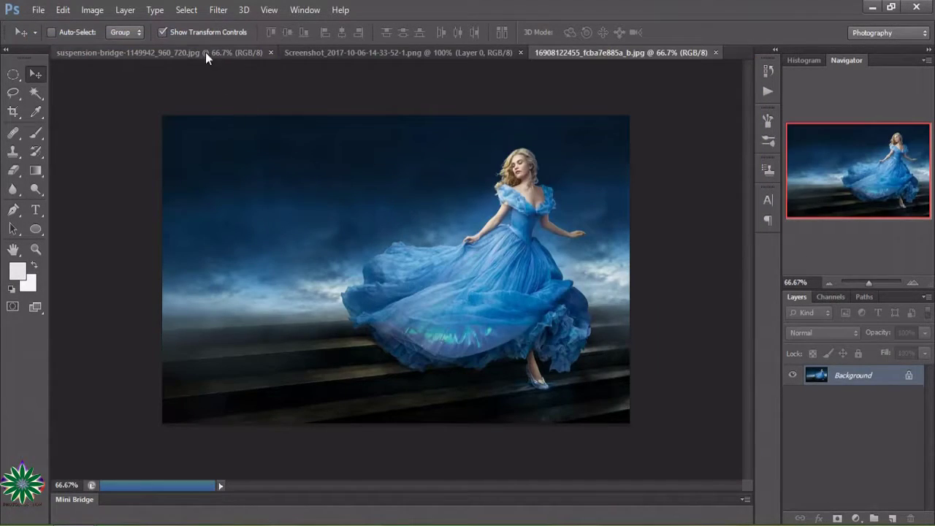
Cycle through the three documents, briefly starting a free transform on the boat, ending on the bridge
{"action": "left_click", "coordinate": [206, 51]}
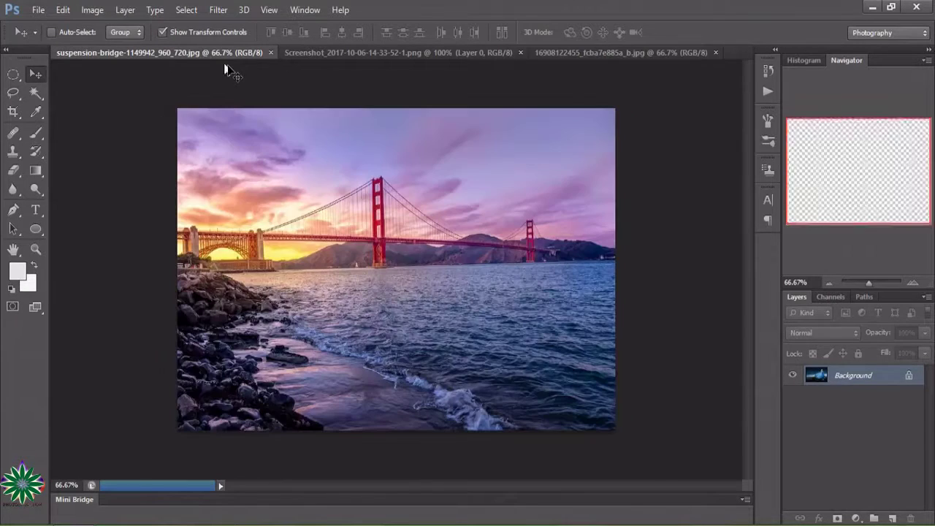
{"action": "left_click", "coordinate": [363, 54]}
{"action": "key", "text": "ctrl+t"}
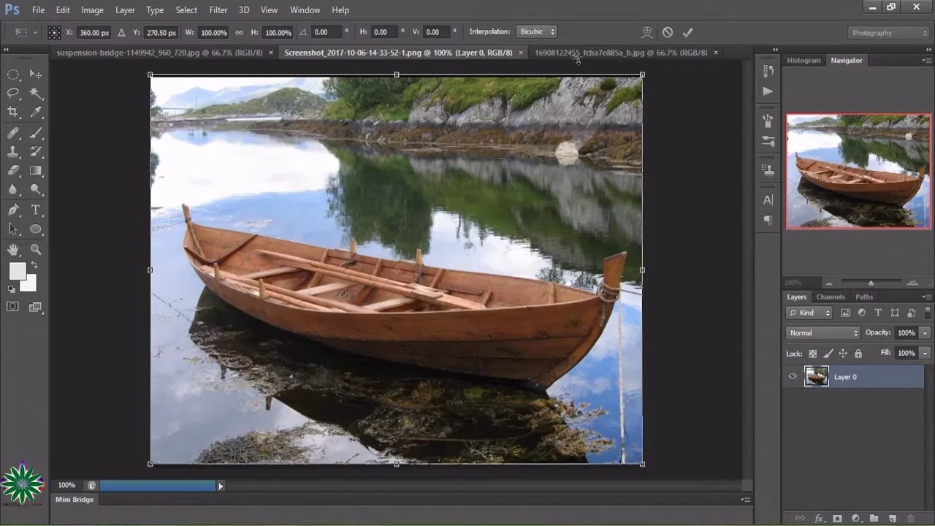
{"action": "left_click", "coordinate": [582, 58]}
{"action": "left_click", "coordinate": [418, 56]}
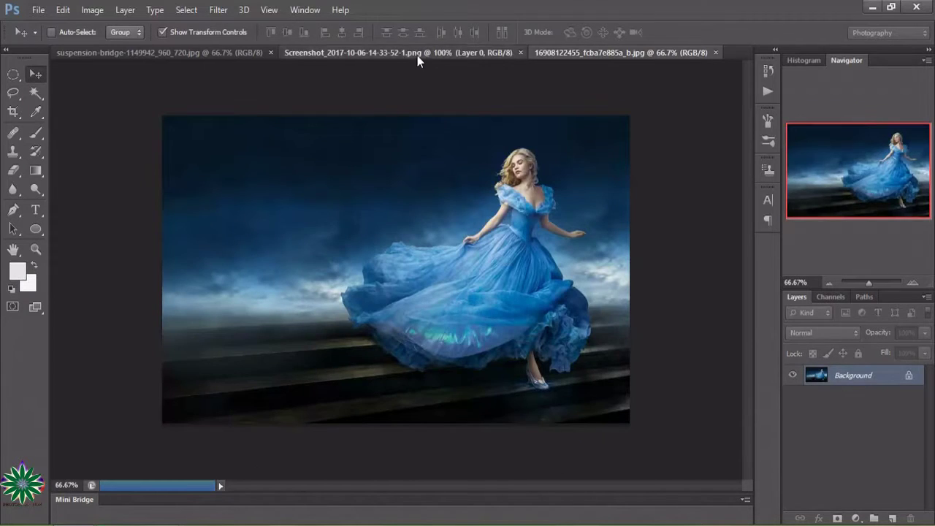
{"action": "left_click", "coordinate": [190, 56]}
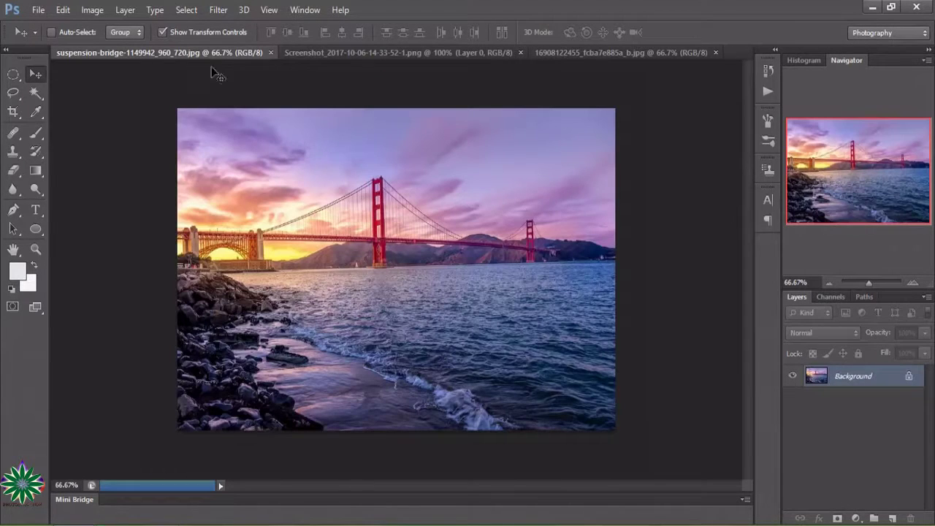
Duplicate the bridge Background layer and shift the copy's hue to +16 with Hue/Saturation
{"action": "left_click_drag", "start_coordinate": [896, 380], "coordinate": [894, 520]}
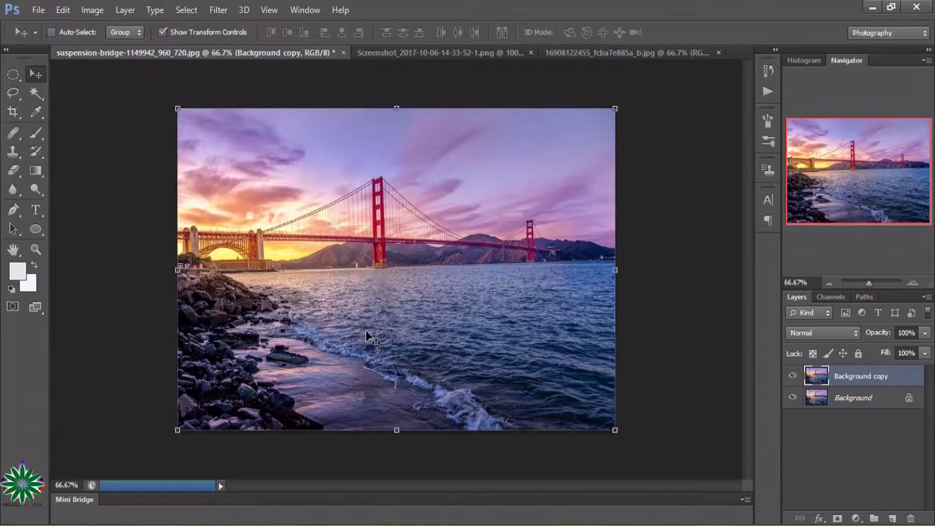
{"action": "left_click", "coordinate": [99, 12]}
{"action": "mouse_move", "coordinate": [113, 47]}
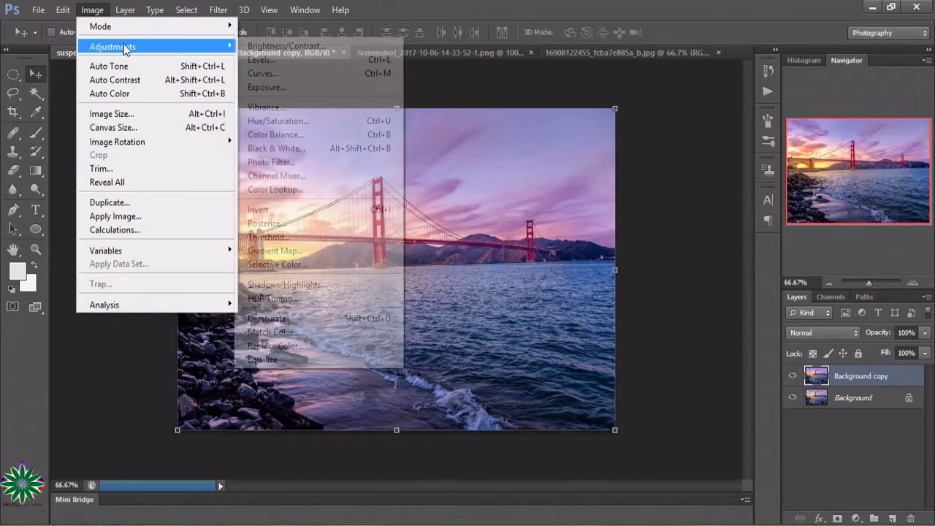
{"action": "left_click", "coordinate": [347, 122]}
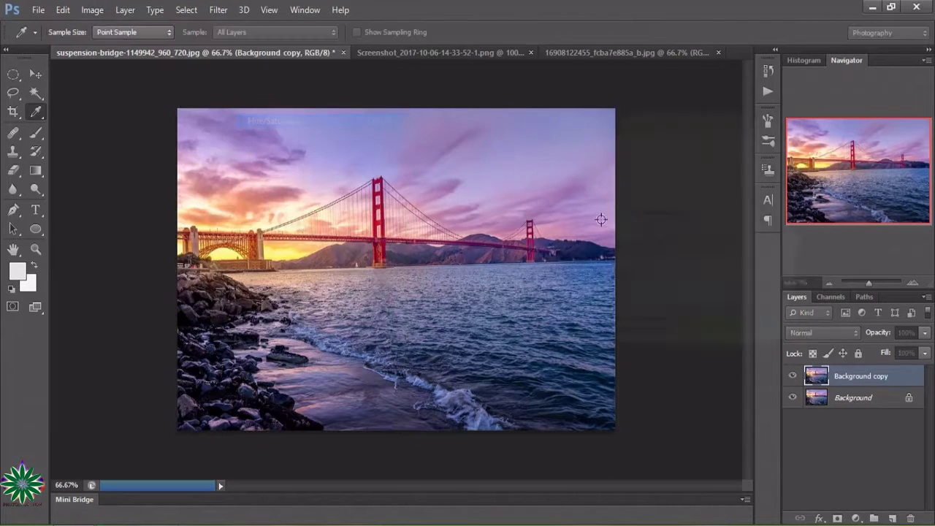
{"action": "left_click_drag", "start_coordinate": [614, 218], "coordinate": [624, 218]}
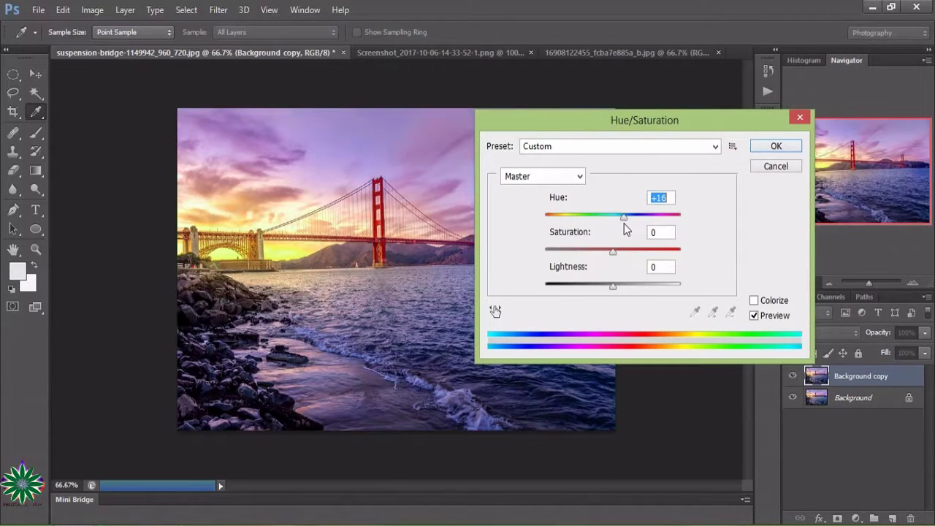
{"action": "left_click_drag", "start_coordinate": [697, 128], "coordinate": [791, 136]}
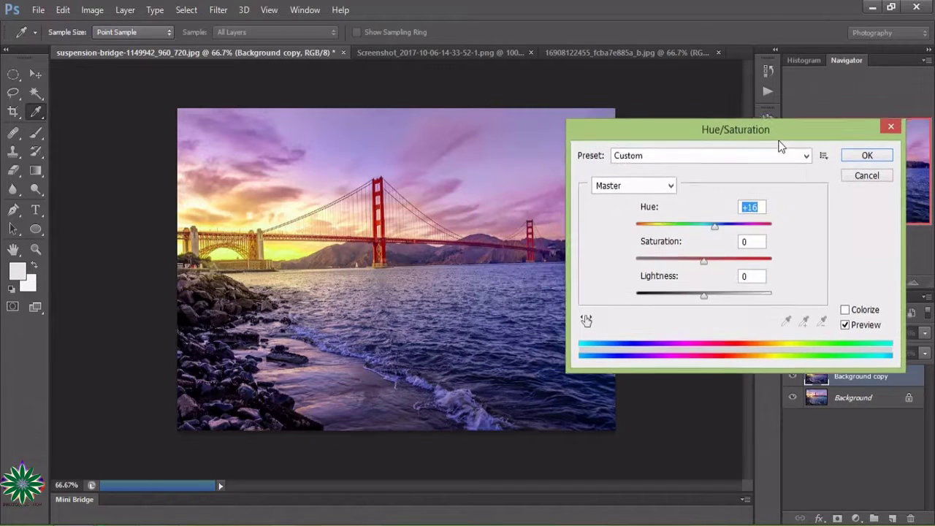
{"action": "left_click", "coordinate": [869, 154]}
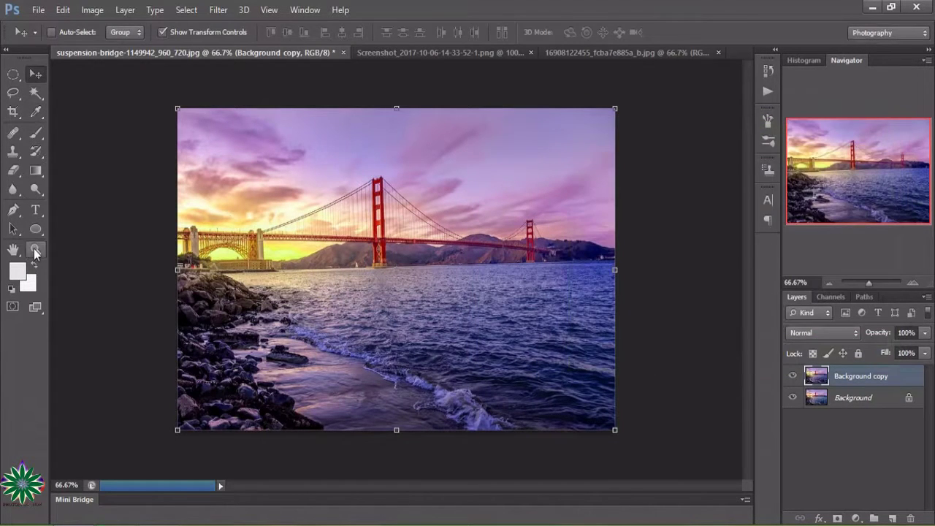
{"action": "left_click", "coordinate": [35, 248]}
Zoom the bridge to 100% and apply Curves with the black point raised to output 8
{"action": "left_click", "coordinate": [53, 32]}
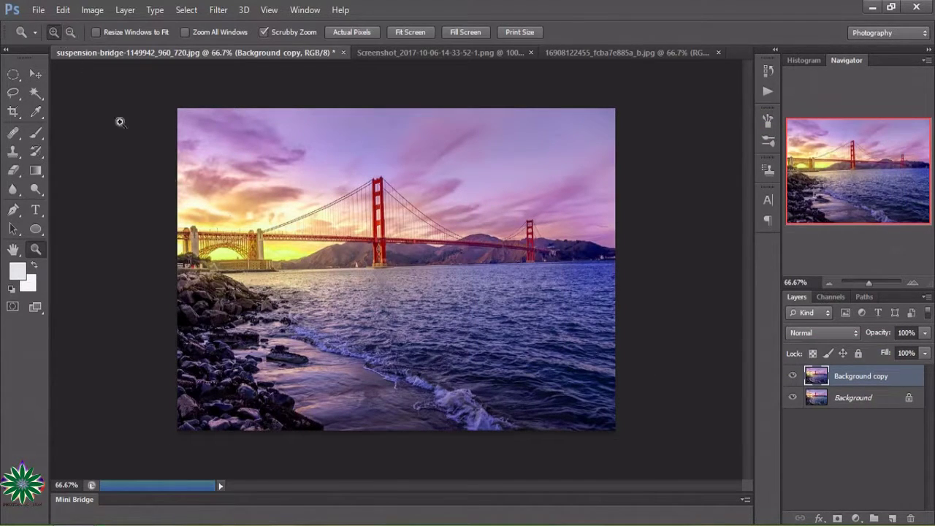
{"action": "left_click", "coordinate": [171, 176]}
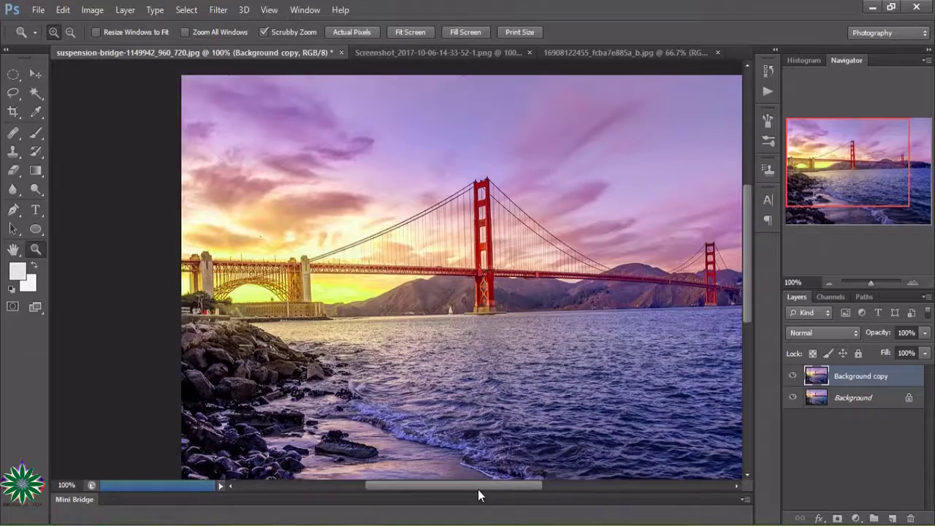
{"action": "left_click_drag", "start_coordinate": [477, 486], "coordinate": [510, 502]}
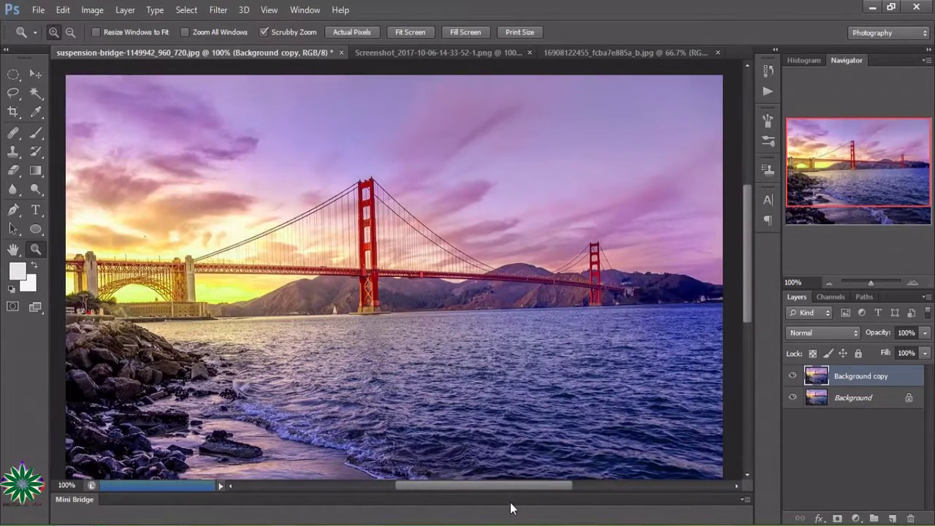
{"action": "scroll", "coordinate": [509, 433], "scroll_direction": "down", "scroll_amount": 2}
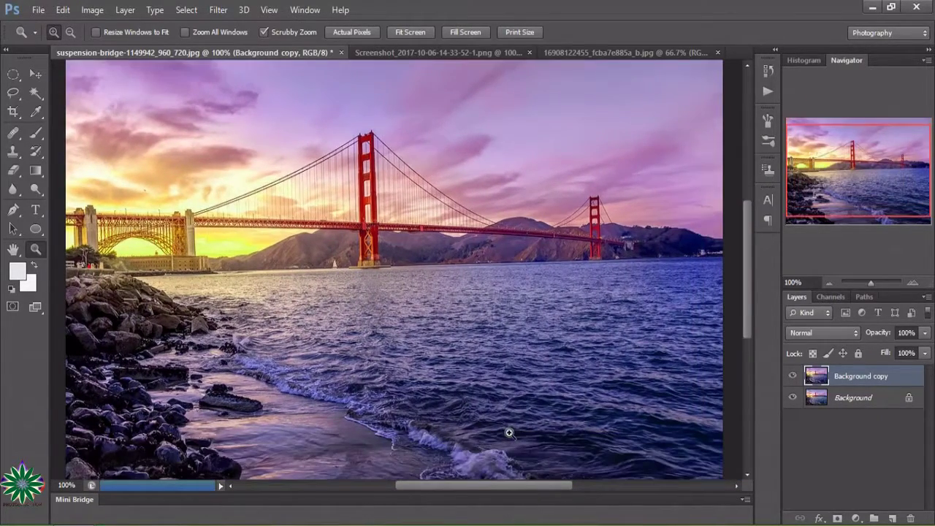
{"action": "left_click", "coordinate": [92, 10]}
{"action": "mouse_move", "coordinate": [113, 47]}
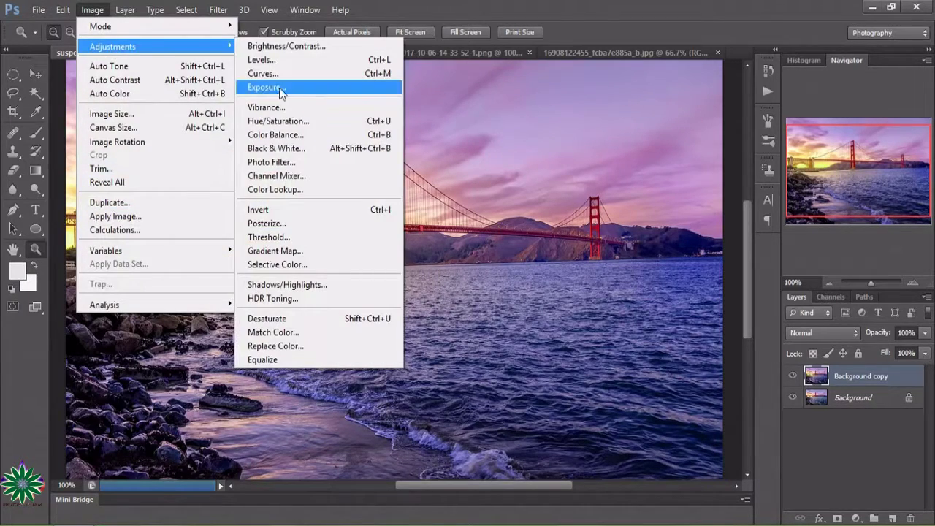
{"action": "left_click", "coordinate": [282, 74]}
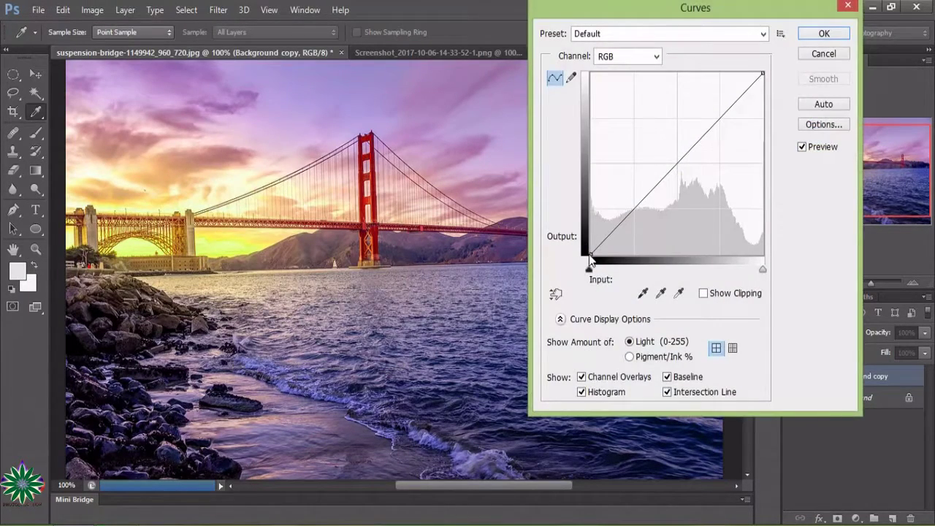
{"action": "mouse_move", "coordinate": [590, 253]}
{"action": "left_mouse_down"}
{"action": "mouse_move", "coordinate": [611, 165]}
{"action": "mouse_move", "coordinate": [618, 206]}
{"action": "mouse_move", "coordinate": [603, 241]}
{"action": "mouse_move", "coordinate": [589, 248]}
{"action": "left_mouse_up"}
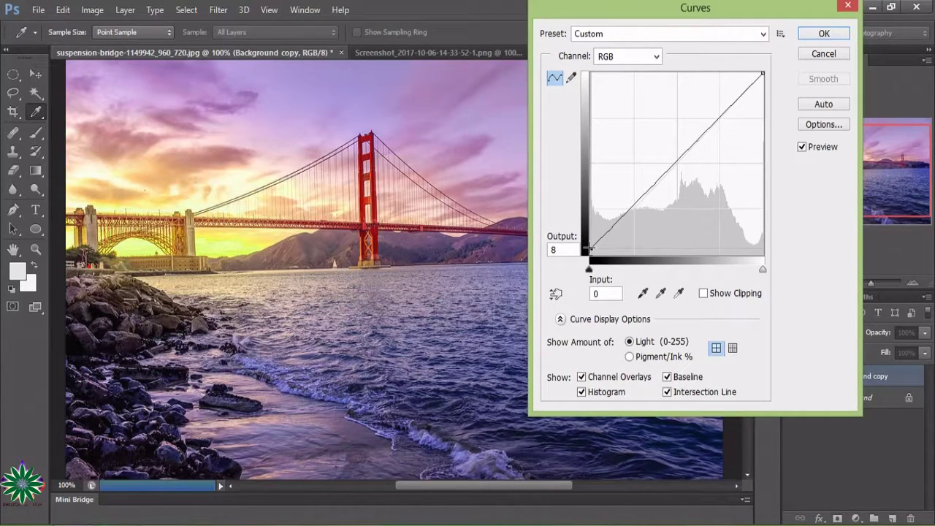
{"action": "left_click", "coordinate": [818, 35]}
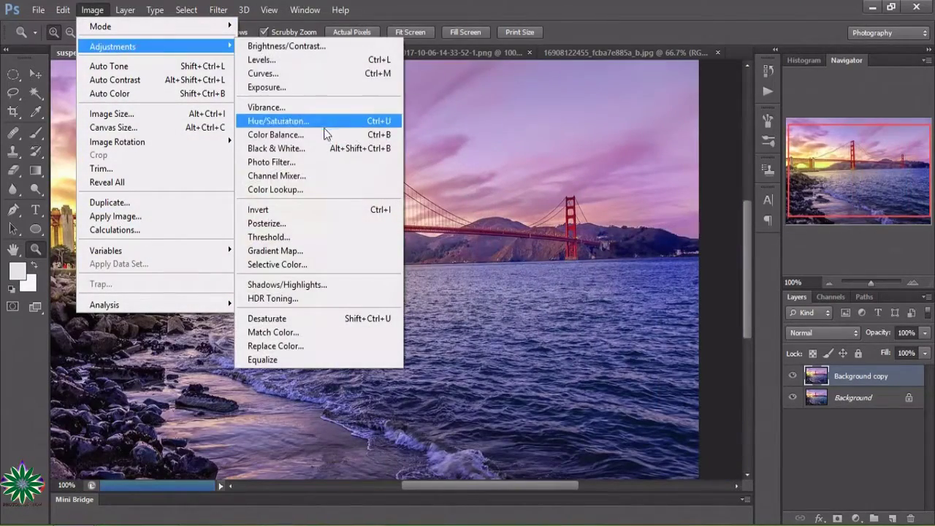
Apply a midtones Color Balance of -71, +38, +65 to the Background copy layer
{"action": "left_click", "coordinate": [324, 138]}
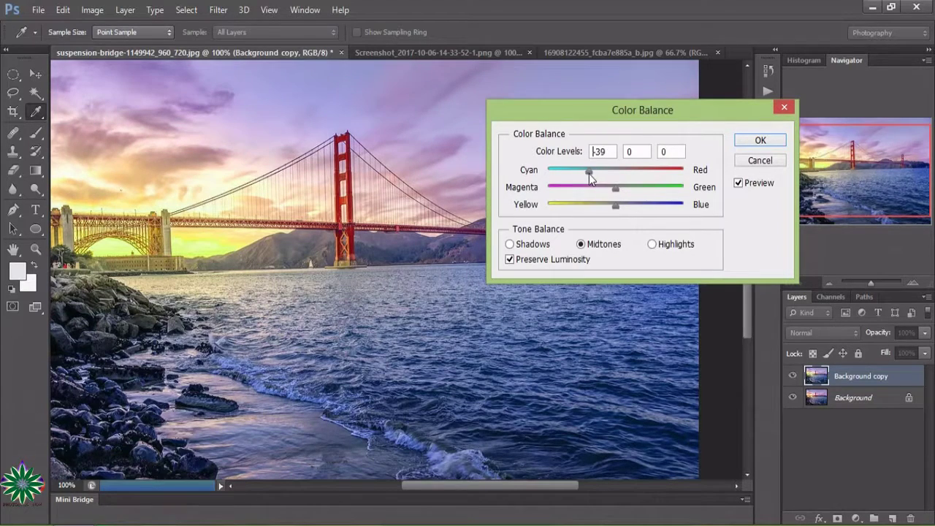
{"action": "left_click_drag", "start_coordinate": [590, 174], "coordinate": [574, 176]}
{"action": "left_click", "coordinate": [568, 174]}
{"action": "mouse_move", "coordinate": [640, 201]}
{"action": "left_mouse_down"}
{"action": "mouse_move", "coordinate": [641, 192]}
{"action": "mouse_move", "coordinate": [595, 206]}
{"action": "mouse_move", "coordinate": [661, 214]}
{"action": "left_mouse_up"}
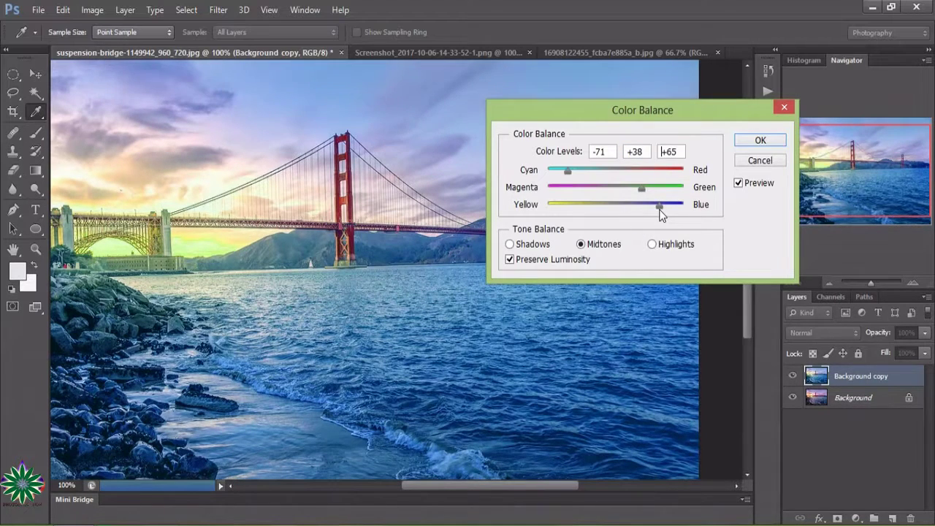
{"action": "left_click", "coordinate": [757, 141]}
{"action": "key", "text": "z"}
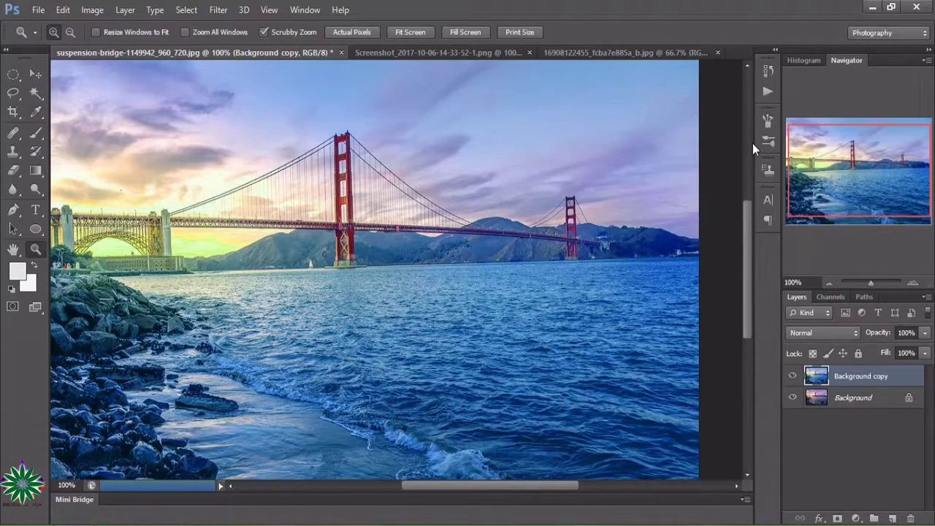
Switch to the boat document and zoom in to 300%
{"action": "left_click", "coordinate": [401, 53]}
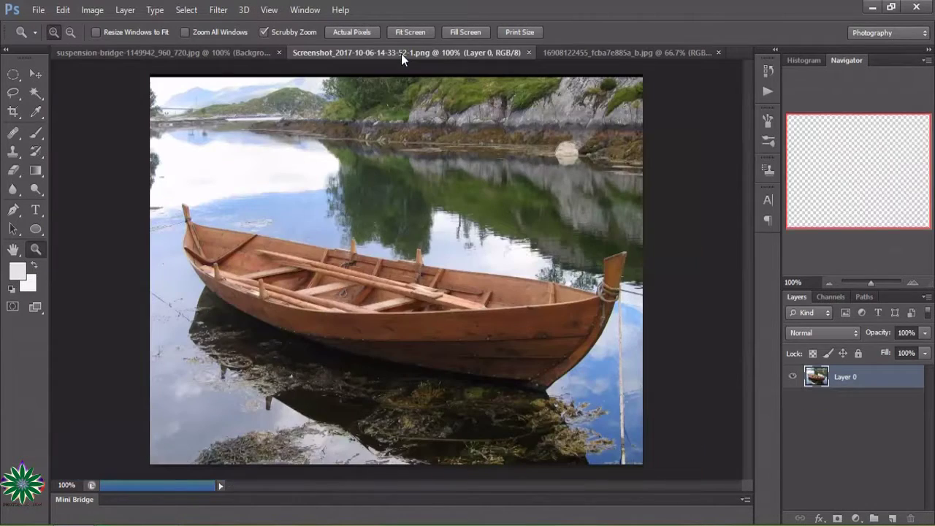
{"action": "left_click", "coordinate": [244, 291]}
{"action": "left_click", "coordinate": [244, 291]}
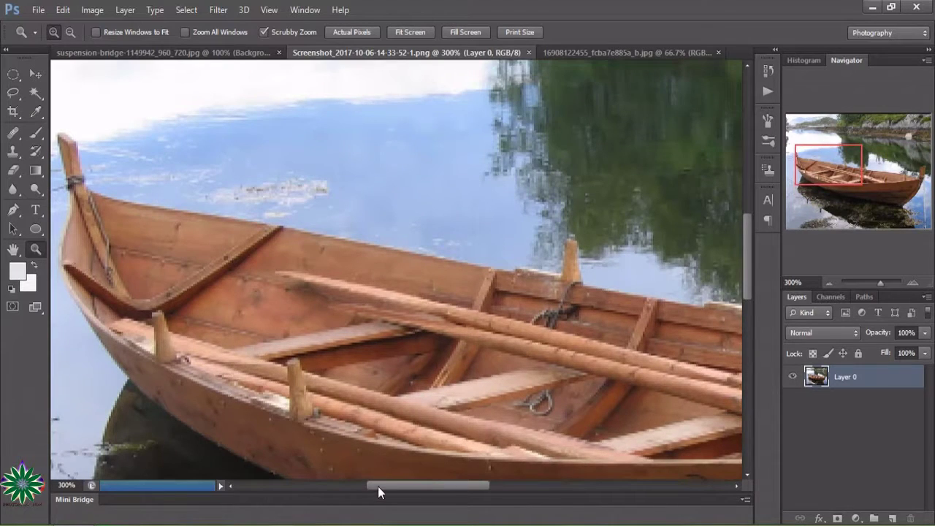
{"action": "left_click_drag", "start_coordinate": [378, 486], "coordinate": [352, 493]}
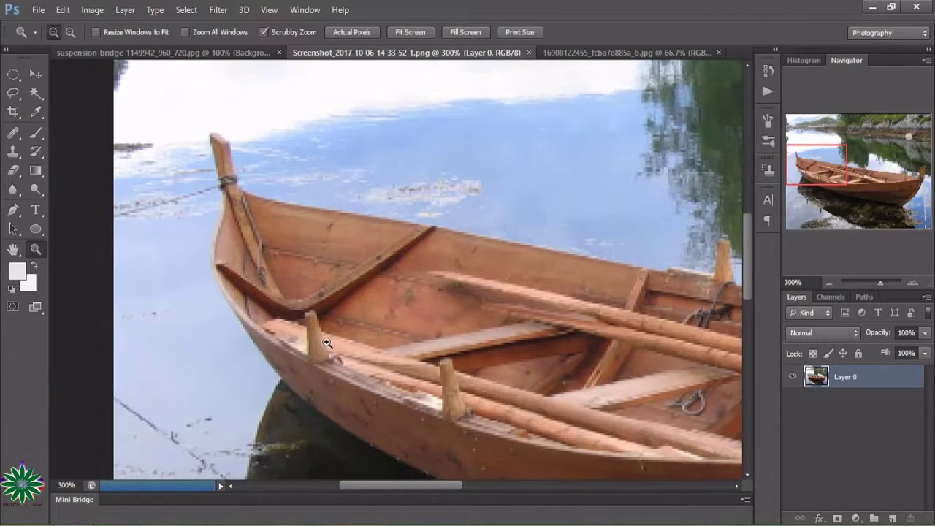
{"action": "scroll", "coordinate": [325, 341], "scroll_direction": "down", "scroll_amount": 2}
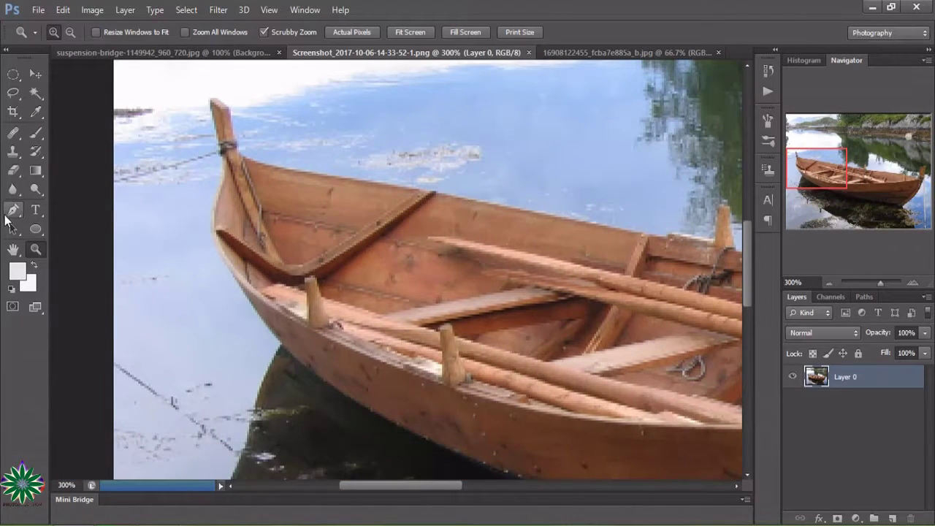
With the Pen tool, trace the boat's prow, lower hull bottom and curved right end
{"action": "left_click", "coordinate": [13, 210]}
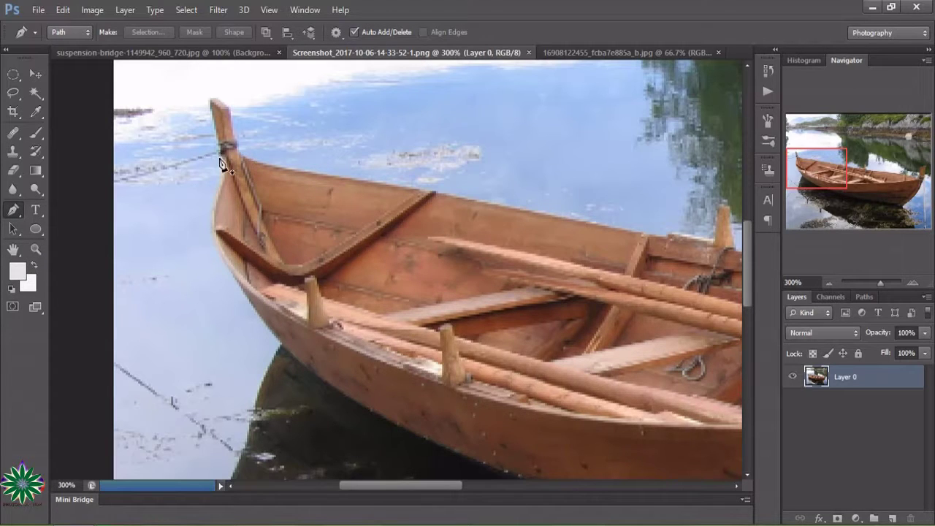
{"action": "left_click", "coordinate": [221, 178]}
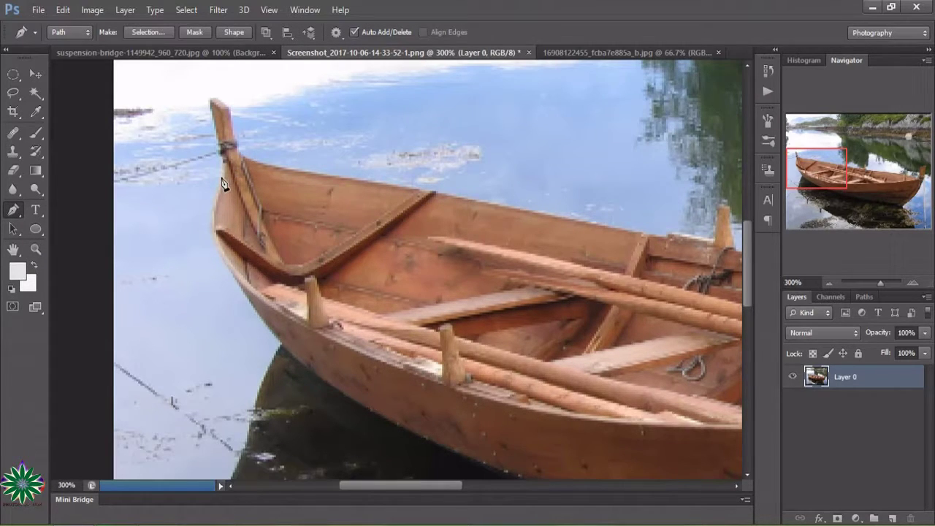
{"action": "left_click", "coordinate": [221, 247]}
{"action": "left_click", "coordinate": [278, 342]}
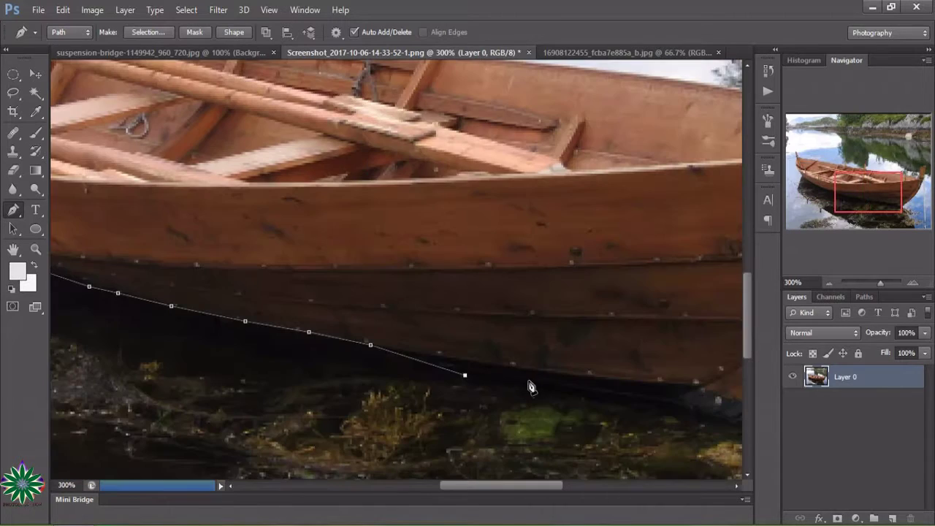
{"action": "left_click", "coordinate": [531, 382]}
{"action": "left_click", "coordinate": [627, 395]}
{"action": "left_click", "coordinate": [453, 399]}
{"action": "left_click", "coordinate": [492, 412]}
{"action": "left_click", "coordinate": [521, 418]}
{"action": "left_click", "coordinate": [554, 391]}
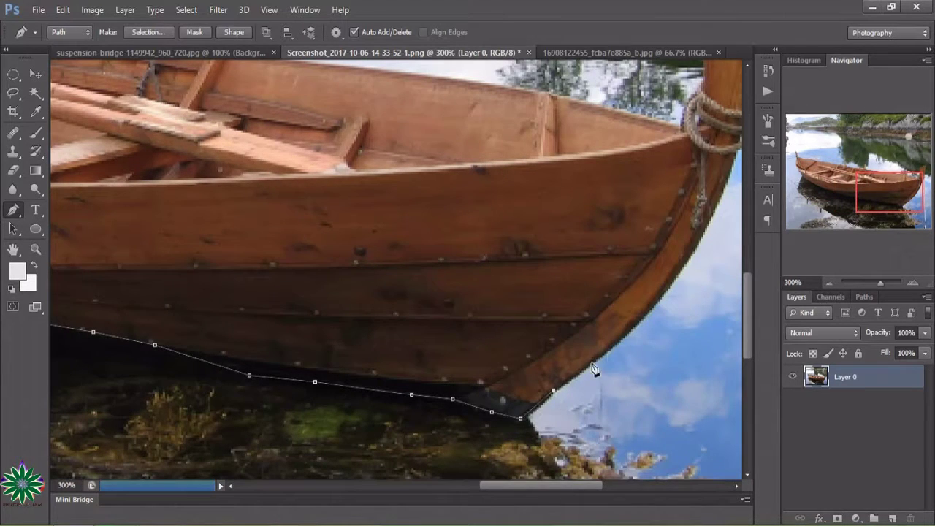
{"action": "left_click", "coordinate": [593, 363]}
{"action": "left_click", "coordinate": [626, 338]}
{"action": "left_click", "coordinate": [664, 290]}
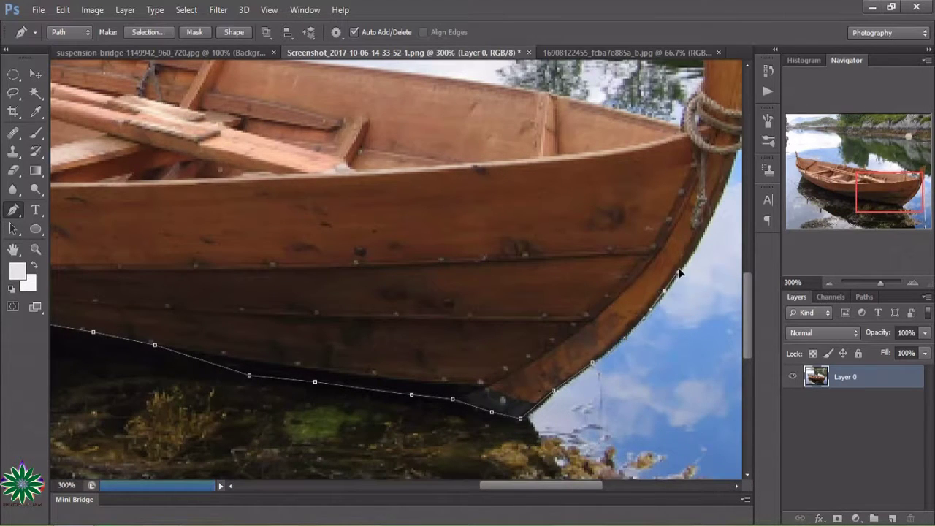
{"action": "left_click", "coordinate": [710, 217]}
{"action": "left_click_drag", "start_coordinate": [538, 480], "coordinate": [598, 480]}
{"action": "left_click_drag", "start_coordinate": [748, 290], "coordinate": [747, 250]}
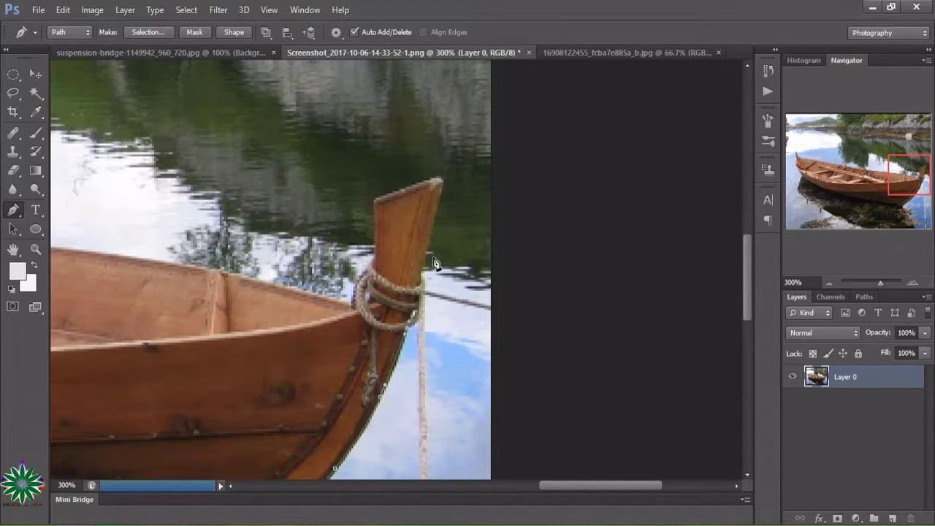
{"action": "left_click_drag", "start_coordinate": [544, 485], "coordinate": [481, 485]}
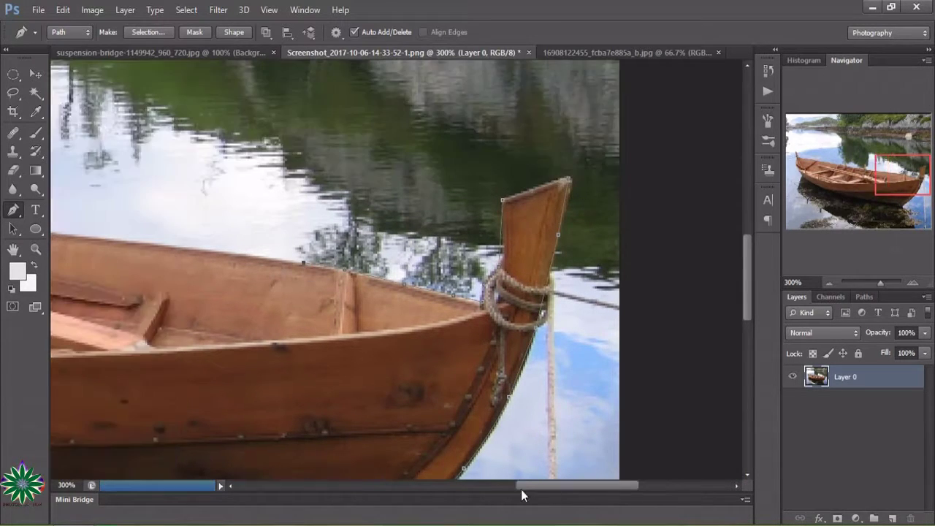
Continue the path along the hull's top edge and around the wooden post, closing it
{"action": "left_click", "coordinate": [492, 258]}
{"action": "left_click", "coordinate": [444, 250]}
{"action": "left_click", "coordinate": [395, 246]}
{"action": "left_click", "coordinate": [364, 243]}
{"action": "left_click", "coordinate": [294, 234]}
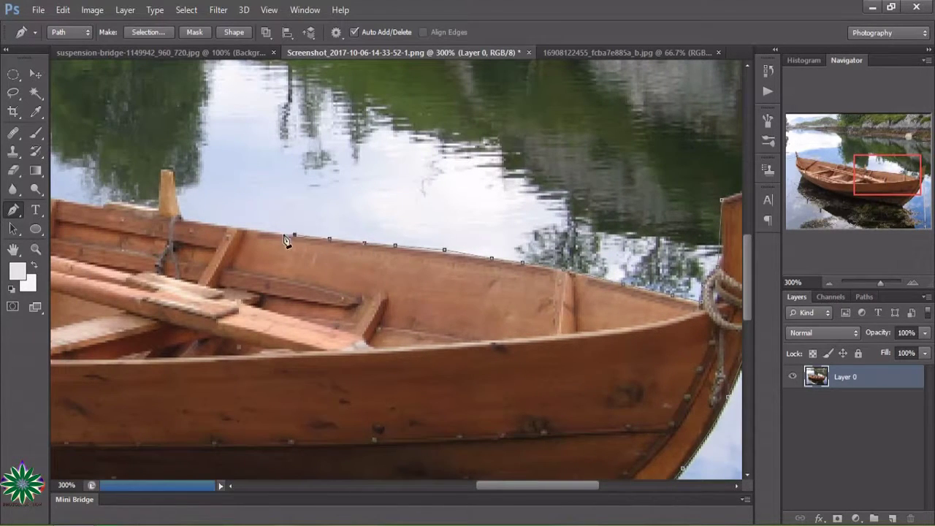
{"action": "left_click", "coordinate": [249, 230]}
{"action": "left_click", "coordinate": [182, 219]}
{"action": "left_click", "coordinate": [173, 173]}
{"action": "left_click", "coordinate": [160, 171]}
{"action": "left_click", "coordinate": [139, 206]}
{"action": "scroll", "coordinate": [89, 211], "scroll_direction": "left", "scroll_amount": 5}
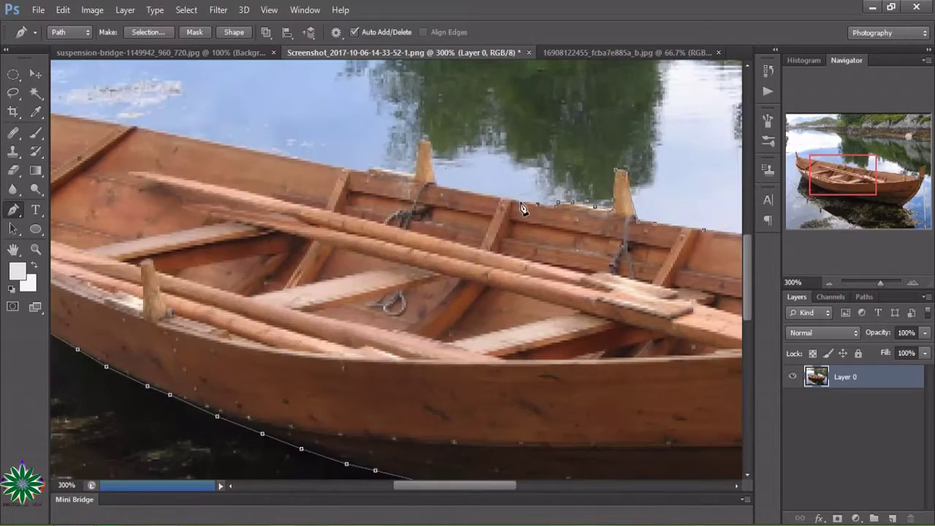
{"action": "scroll", "coordinate": [123, 148], "scroll_direction": "up", "scroll_amount": 3}
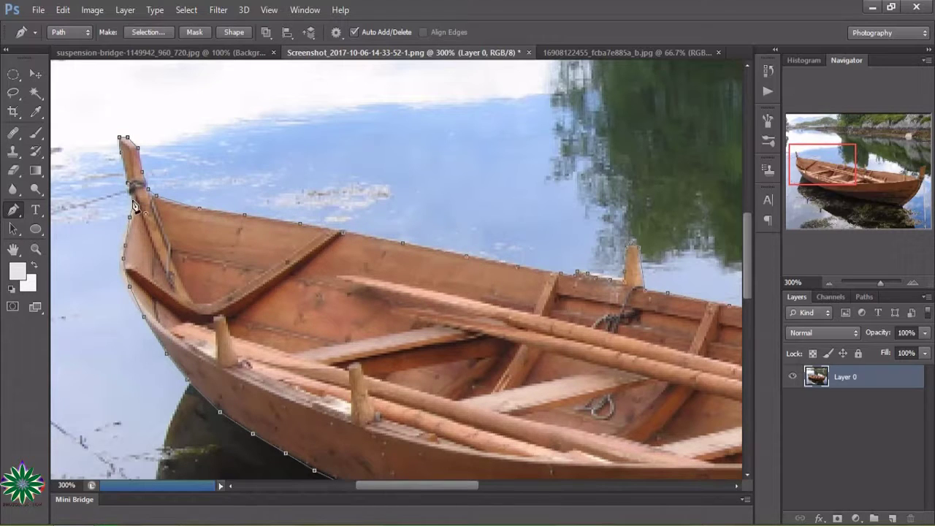
{"action": "left_click", "coordinate": [135, 203]}
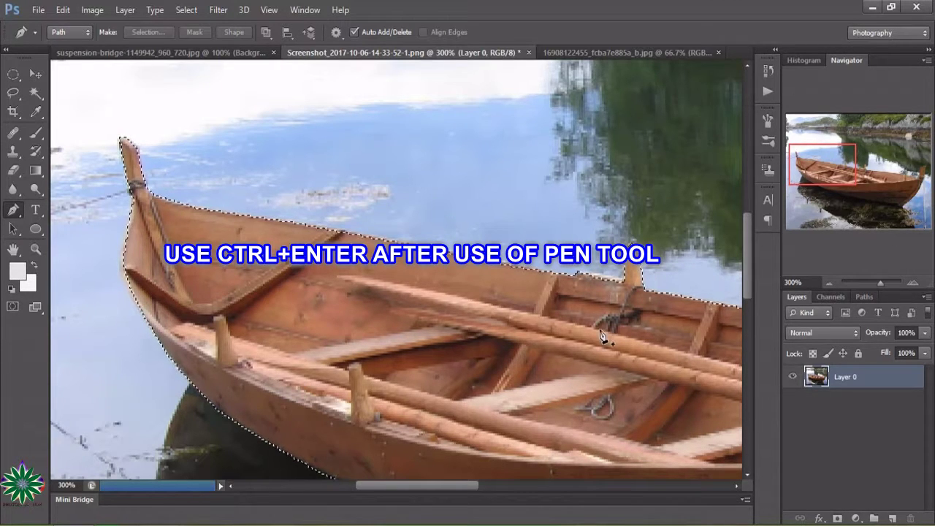
Convert the closed boat path into a selection and switch to the princess document
{"action": "key", "text": "ctrl+Return"}
{"action": "scroll", "coordinate": [641, 355], "scroll_direction": "down", "scroll_amount": 2}
{"action": "scroll", "coordinate": [641, 355], "scroll_direction": "up", "scroll_amount": 1}
{"action": "scroll", "coordinate": [643, 351], "scroll_direction": "up", "scroll_amount": 2}
{"action": "scroll", "coordinate": [644, 350], "scroll_direction": "up", "scroll_amount": 1}
{"action": "scroll", "coordinate": [647, 347], "scroll_direction": "up", "scroll_amount": 1}
{"action": "scroll", "coordinate": [636, 340], "scroll_direction": "down", "scroll_amount": 1}
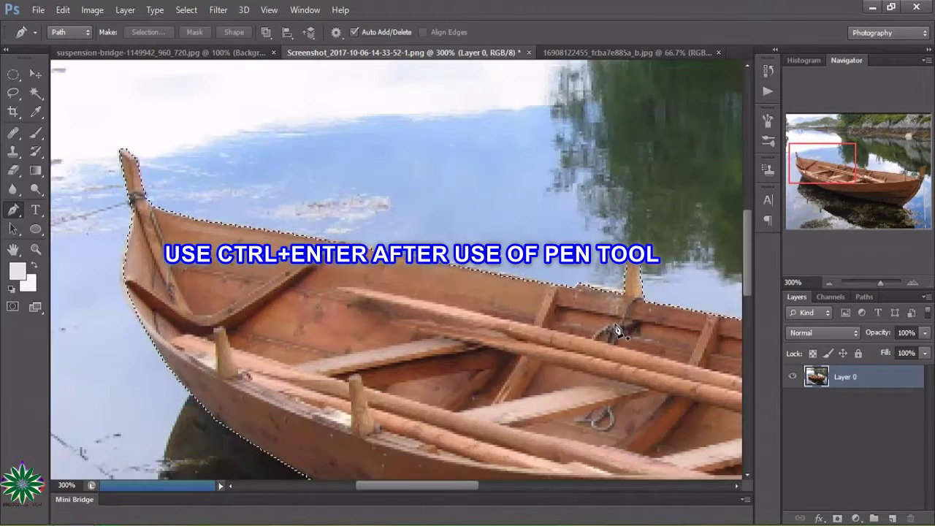
{"action": "scroll", "coordinate": [618, 330], "scroll_direction": "down", "scroll_amount": 1}
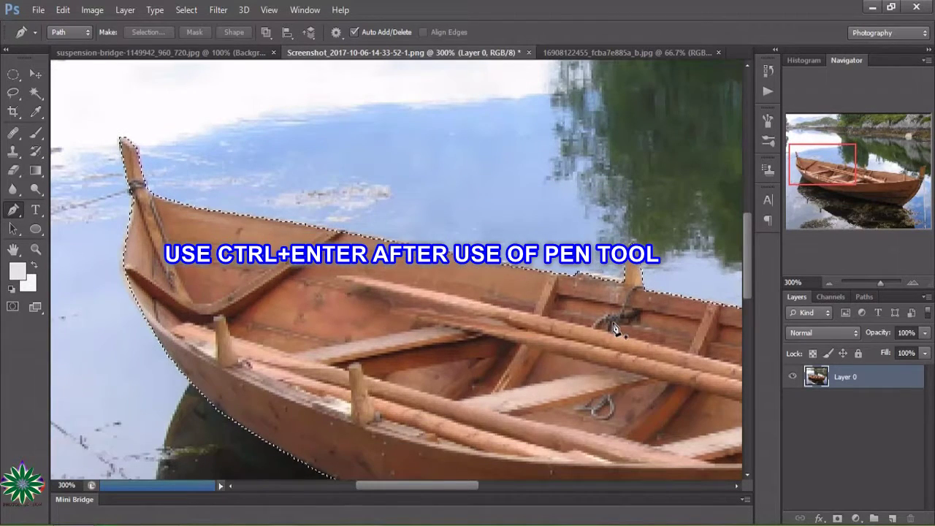
{"action": "left_click", "coordinate": [580, 54]}
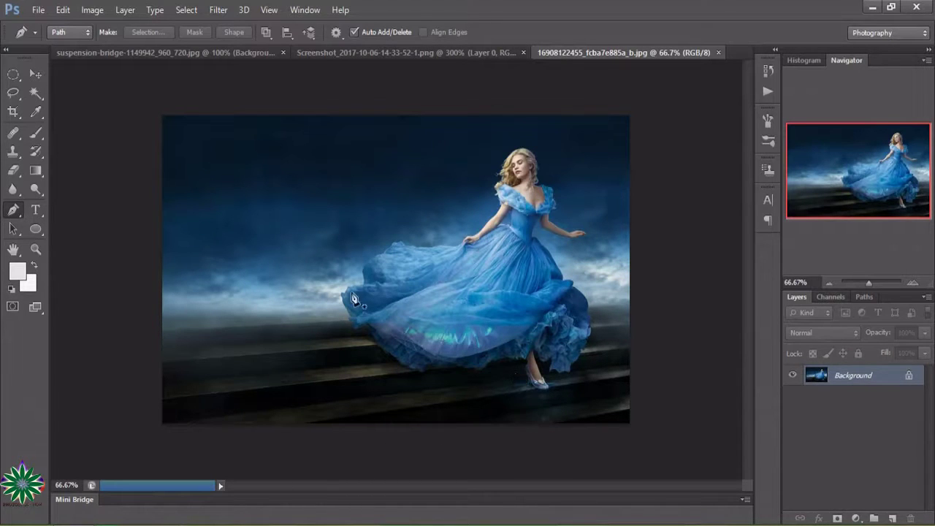
Zoom the princess image through 100% and 200% to 300% at her shoulder, then take the Pen tool
{"action": "left_click", "coordinate": [35, 250]}
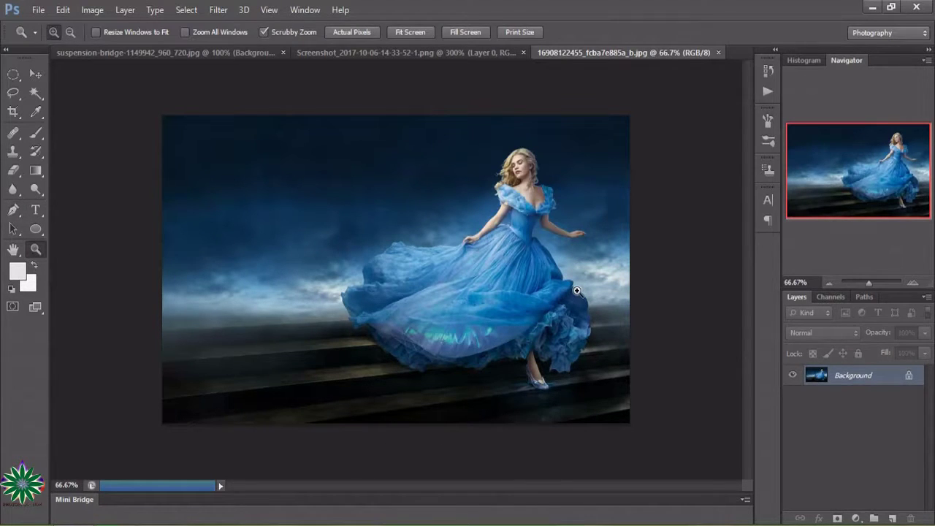
{"action": "left_click", "coordinate": [578, 291]}
{"action": "left_click", "coordinate": [578, 290]}
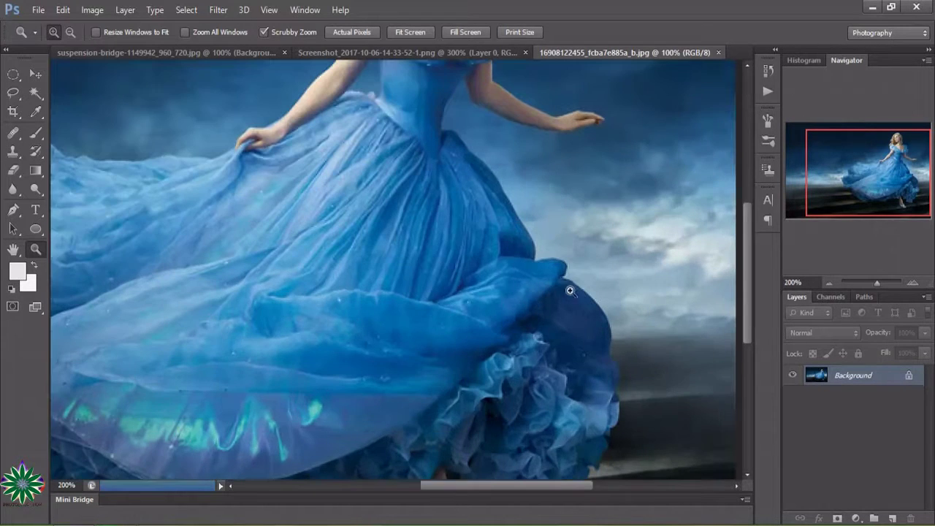
{"action": "scroll", "coordinate": [459, 295], "scroll_direction": "up", "scroll_amount": 3}
{"action": "scroll", "coordinate": [460, 294], "scroll_direction": "up", "scroll_amount": 3}
{"action": "scroll", "coordinate": [460, 295], "scroll_direction": "up", "scroll_amount": 2}
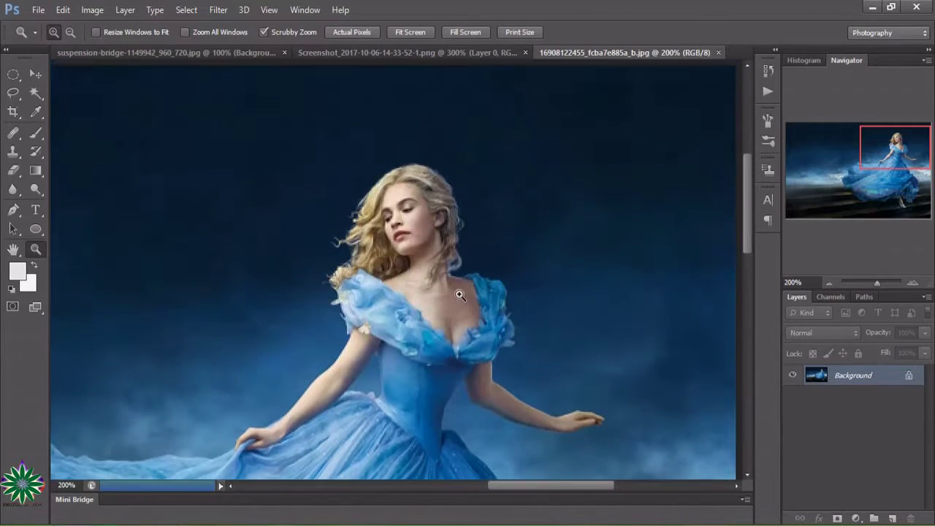
{"action": "scroll", "coordinate": [497, 278], "scroll_direction": "up", "scroll_amount": 2}
{"action": "scroll", "coordinate": [513, 238], "scroll_direction": "up", "scroll_amount": 1}
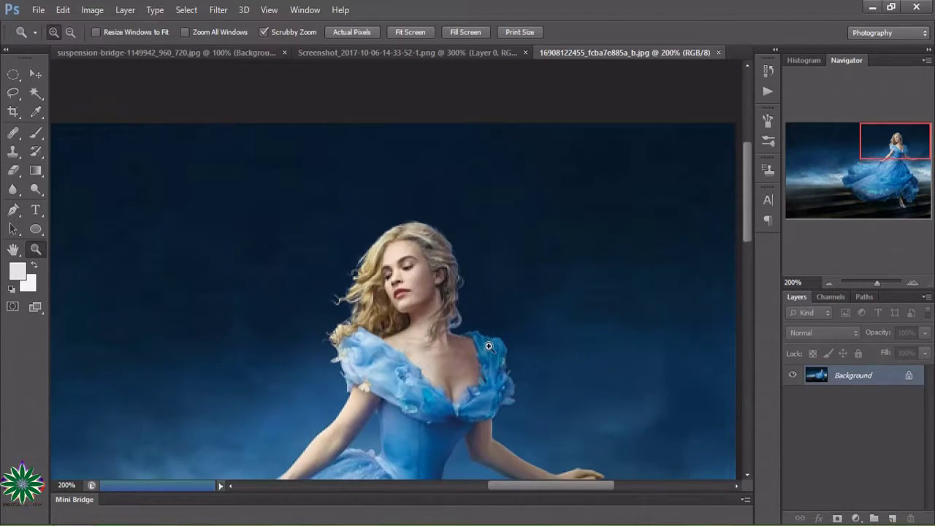
{"action": "left_click", "coordinate": [489, 346]}
{"action": "scroll", "coordinate": [382, 303], "scroll_direction": "down", "scroll_amount": 1}
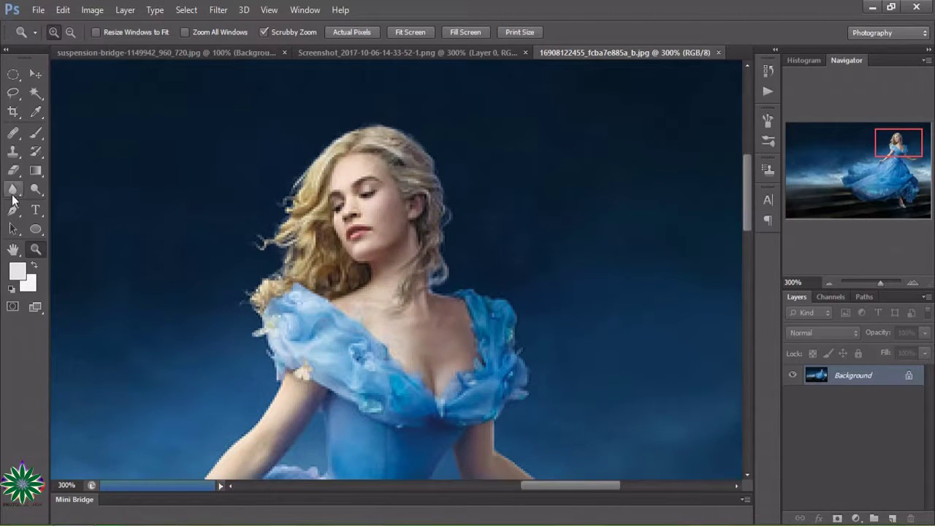
{"action": "left_click", "coordinate": [13, 210]}
Start the Pen path at the crown and trace the top and left edge of her hair
{"action": "left_click", "coordinate": [356, 132]}
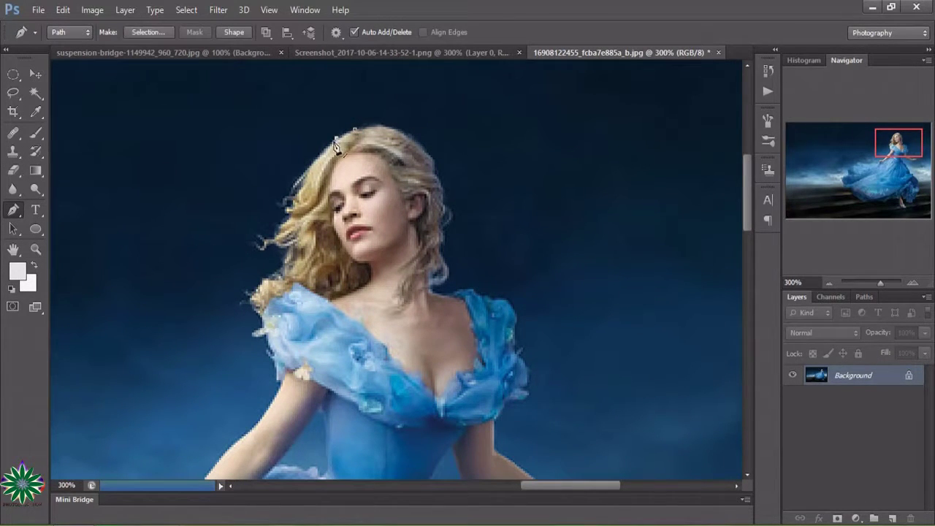
{"action": "left_click", "coordinate": [336, 138]}
{"action": "left_click", "coordinate": [317, 158]}
{"action": "left_click", "coordinate": [298, 181]}
{"action": "left_click", "coordinate": [290, 202]}
{"action": "left_click", "coordinate": [288, 212]}
{"action": "left_click", "coordinate": [278, 229]}
{"action": "left_click", "coordinate": [262, 241]}
{"action": "left_click", "coordinate": [260, 246]}
Trace the path along her left shoulder and arm and down the dress's lower-left edge
{"action": "scroll", "coordinate": [290, 261], "scroll_direction": "down", "scroll_amount": 5}
{"action": "left_click", "coordinate": [255, 219]}
{"action": "left_click", "coordinate": [278, 274]}
{"action": "left_click", "coordinate": [265, 296]}
{"action": "left_click", "coordinate": [234, 326]}
{"action": "left_click", "coordinate": [197, 370]}
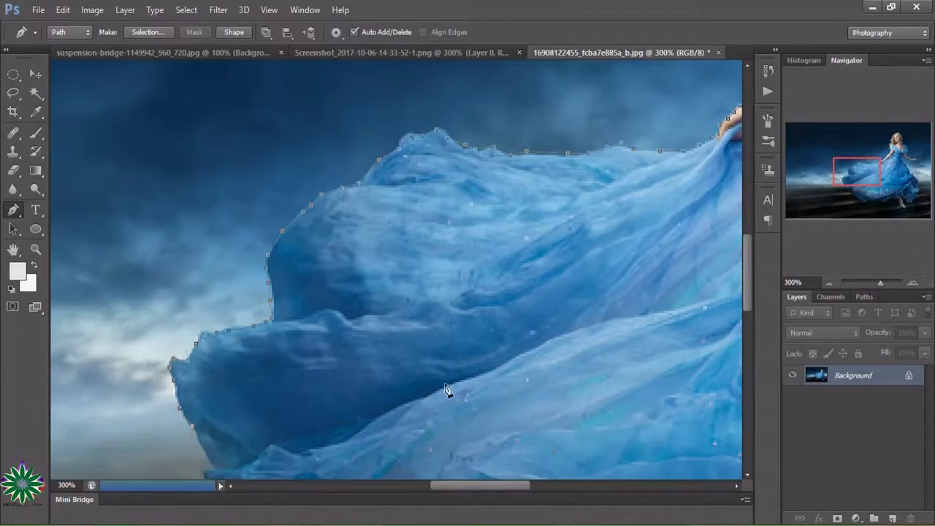
{"action": "scroll", "coordinate": [447, 390], "scroll_direction": "down", "scroll_amount": 3}
{"action": "left_click", "coordinate": [206, 395]}
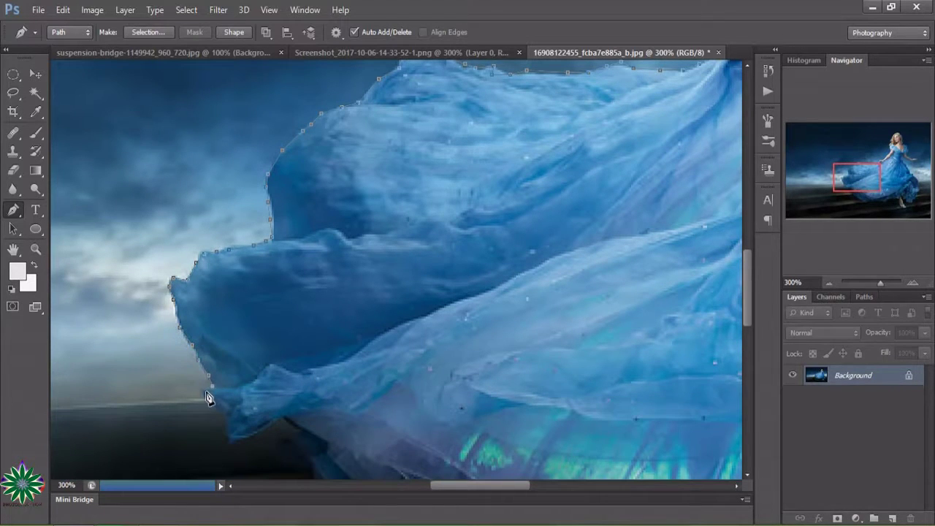
{"action": "left_click", "coordinate": [220, 409]}
{"action": "left_click", "coordinate": [225, 420]}
{"action": "left_click", "coordinate": [231, 440]}
Continue the path along the dress hem, around the slipper, and across the leg
{"action": "scroll", "coordinate": [351, 329], "scroll_direction": "down", "scroll_amount": 2}
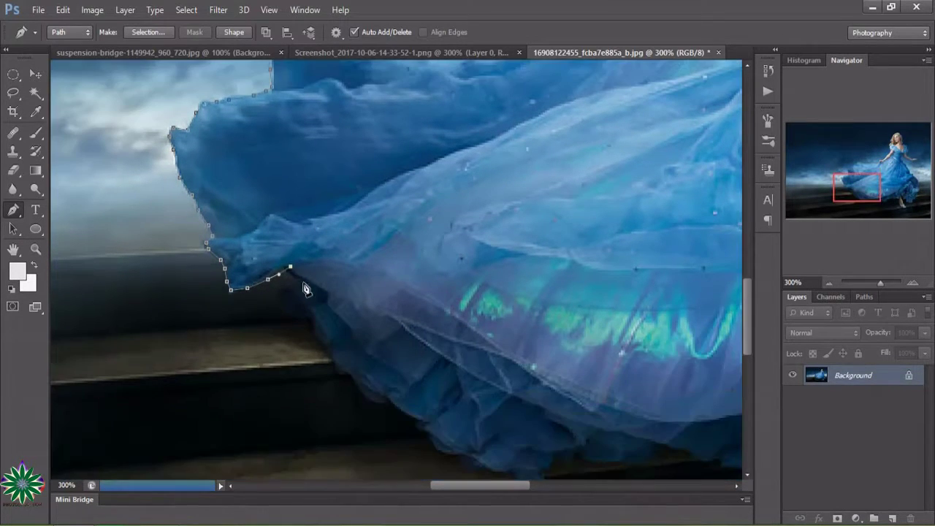
{"action": "left_click", "coordinate": [325, 306]}
{"action": "left_click", "coordinate": [317, 341]}
{"action": "left_click", "coordinate": [348, 377]}
{"action": "scroll", "coordinate": [349, 383], "scroll_direction": "down", "scroll_amount": 1}
{"action": "left_click", "coordinate": [370, 331]}
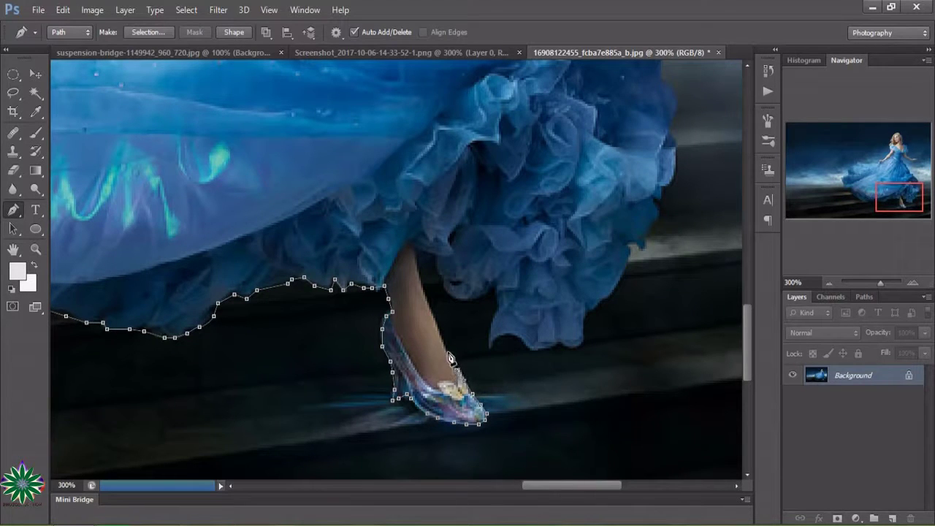
{"action": "left_click", "coordinate": [431, 312]}
{"action": "left_click", "coordinate": [414, 249]}
{"action": "left_click", "coordinate": [422, 251]}
{"action": "left_click", "coordinate": [430, 253]}
{"action": "left_click", "coordinate": [438, 257]}
Add anchor points down and along the lower ruffle edge beside the leg
{"action": "left_click", "coordinate": [438, 278]}
{"action": "left_click", "coordinate": [446, 296]}
{"action": "left_click", "coordinate": [458, 300]}
{"action": "left_click", "coordinate": [472, 299]}
{"action": "left_click", "coordinate": [493, 287]}
{"action": "left_click", "coordinate": [498, 308]}
{"action": "left_click", "coordinate": [491, 320]}
{"action": "left_click", "coordinate": [489, 342]}
{"action": "left_click", "coordinate": [499, 336]}
{"action": "left_click", "coordinate": [509, 335]}
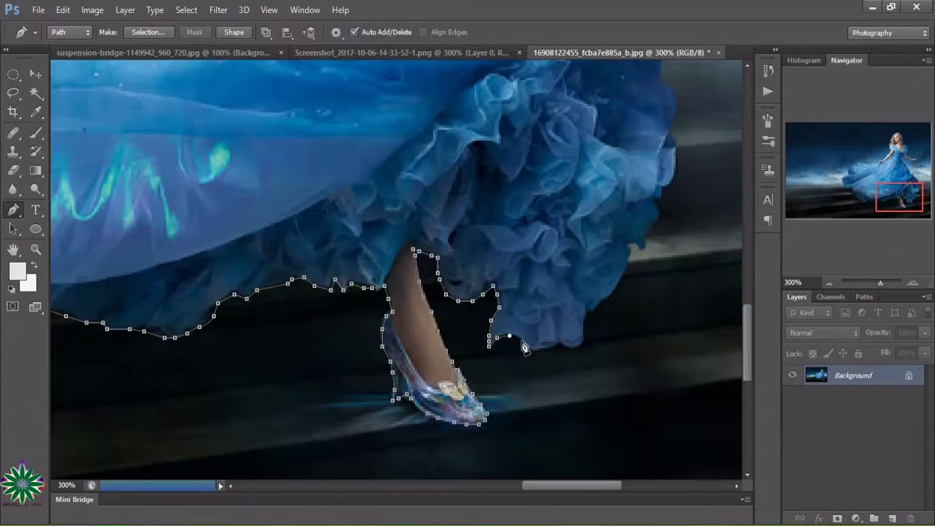
{"action": "left_click", "coordinate": [521, 339]}
{"action": "left_click", "coordinate": [532, 353]}
Trace the ruffle edge rightward and then up the gown's right ruffle
{"action": "left_click", "coordinate": [561, 346]}
{"action": "left_click", "coordinate": [580, 347]}
{"action": "left_click", "coordinate": [587, 314]}
{"action": "left_click", "coordinate": [599, 303]}
{"action": "left_click", "coordinate": [612, 294]}
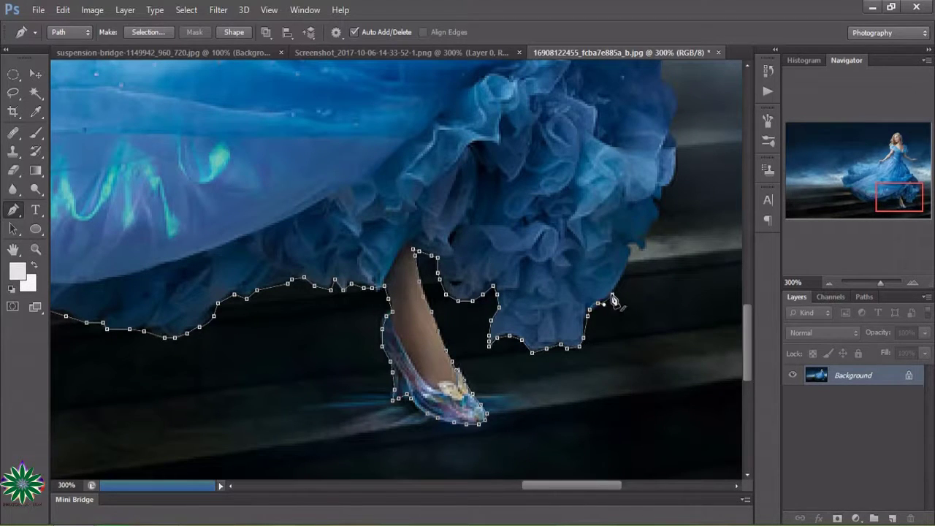
{"action": "left_click", "coordinate": [619, 282]}
{"action": "left_click", "coordinate": [630, 244]}
{"action": "left_click", "coordinate": [639, 245]}
{"action": "left_click", "coordinate": [649, 232]}
{"action": "left_click", "coordinate": [659, 217]}
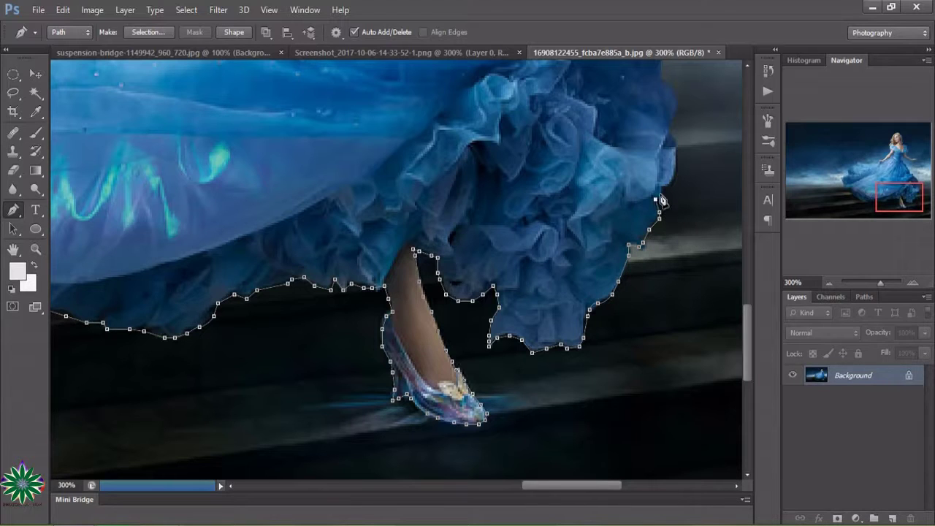
{"action": "left_click", "coordinate": [658, 198]}
{"action": "left_click", "coordinate": [666, 188]}
Continue the path up the gown's right side to the top of the ruffle
{"action": "scroll", "coordinate": [745, 325], "scroll_direction": "up", "scroll_amount": 5}
{"action": "left_click", "coordinate": [676, 308]}
{"action": "left_click", "coordinate": [671, 292]}
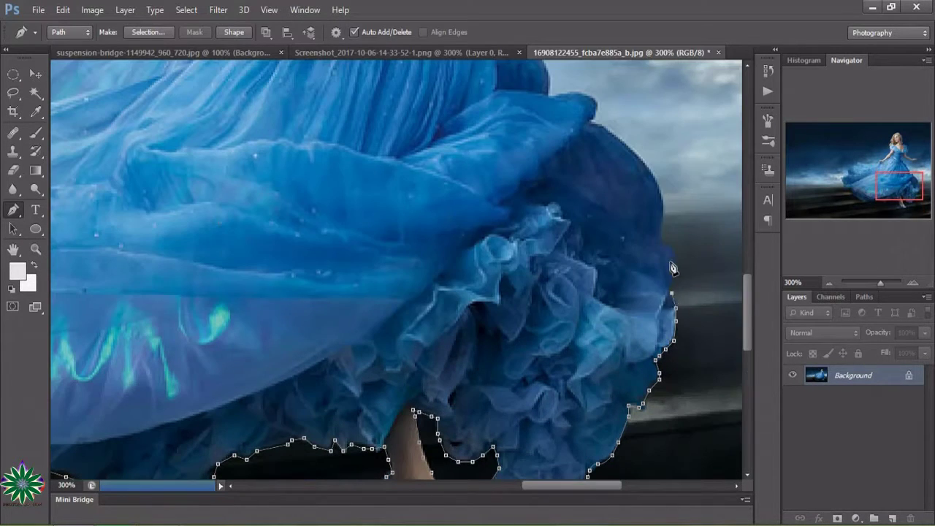
{"action": "left_click", "coordinate": [677, 262]}
{"action": "left_click", "coordinate": [674, 248]}
{"action": "left_click", "coordinate": [662, 241]}
{"action": "left_click", "coordinate": [662, 203]}
{"action": "left_click", "coordinate": [656, 183]}
{"action": "left_click", "coordinate": [646, 162]}
{"action": "left_click", "coordinate": [627, 144]}
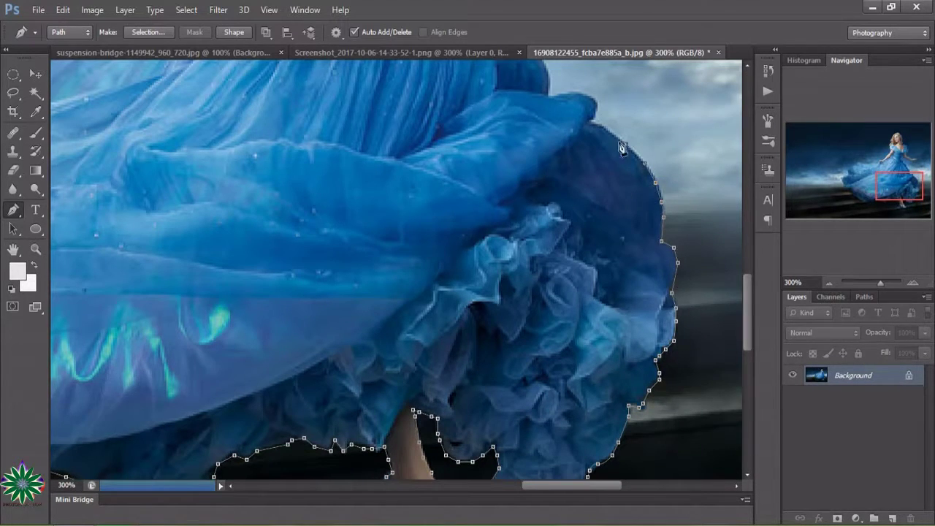
{"action": "left_click", "coordinate": [595, 119]}
{"action": "left_click", "coordinate": [571, 96]}
{"action": "left_click", "coordinate": [551, 101]}
Trace the dress edge the rest of the way up to her waist
{"action": "scroll", "coordinate": [621, 205], "scroll_direction": "up", "scroll_amount": 7}
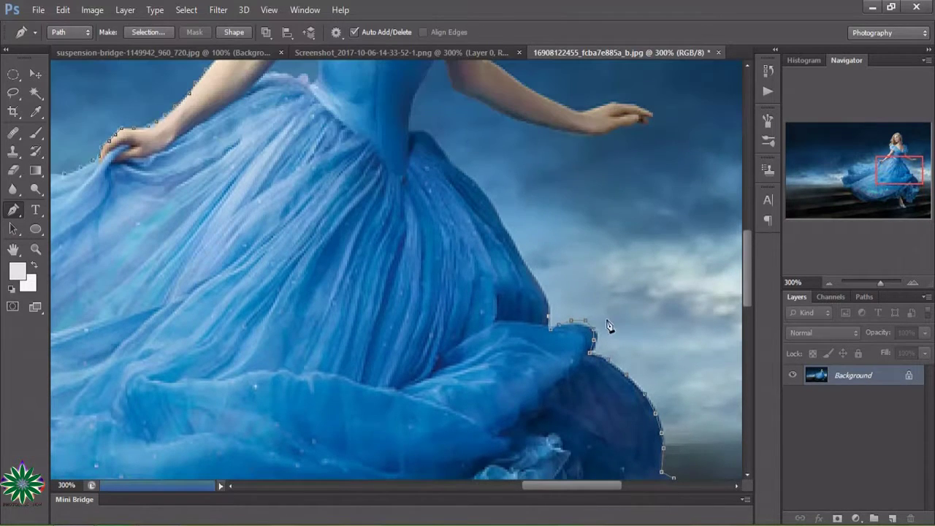
{"action": "left_click", "coordinate": [546, 302]}
{"action": "left_click", "coordinate": [505, 221]}
{"action": "left_click", "coordinate": [475, 183]}
{"action": "left_click", "coordinate": [459, 168]}
{"action": "left_click", "coordinate": [443, 144]}
{"action": "left_click", "coordinate": [407, 131]}
{"action": "scroll", "coordinate": [414, 231], "scroll_direction": "up", "scroll_amount": 4}
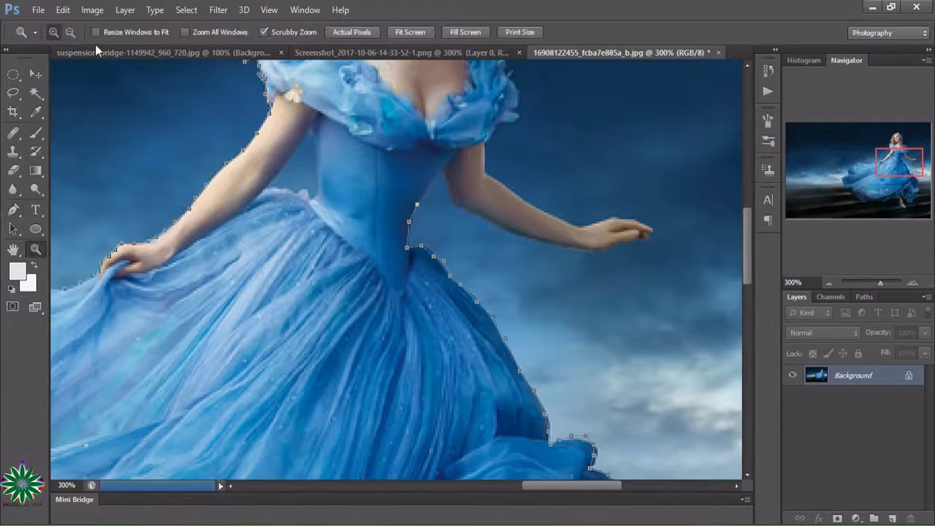
Zoom in and trace the top of the shoulder ruffle and up the hair edge
{"action": "left_click", "coordinate": [288, 228], "text": "ctrl"}
{"action": "scroll", "coordinate": [287, 228], "scroll_direction": "up", "scroll_amount": 5}
{"action": "left_click", "coordinate": [429, 203]}
{"action": "left_click", "coordinate": [411, 206]}
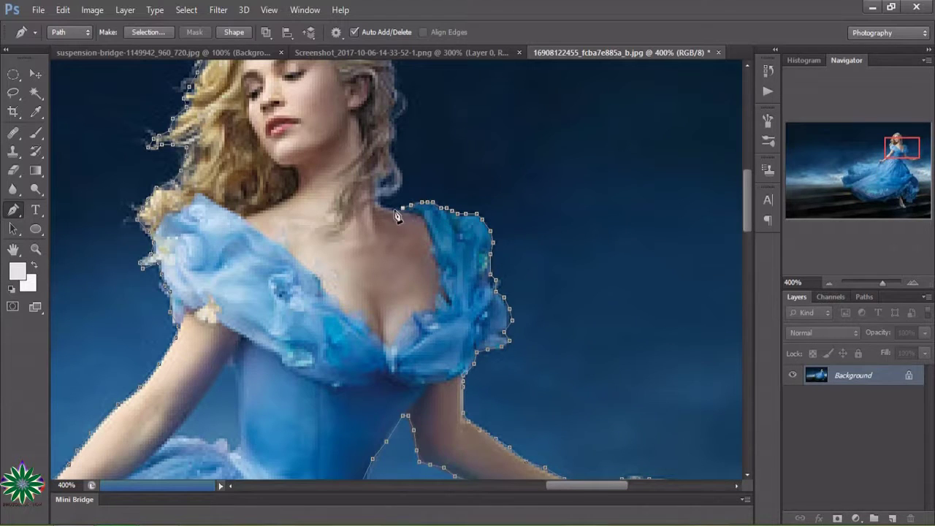
{"action": "left_click", "coordinate": [393, 208]}
{"action": "left_click", "coordinate": [381, 198]}
{"action": "left_click", "coordinate": [405, 181]}
{"action": "left_click", "coordinate": [397, 163]}
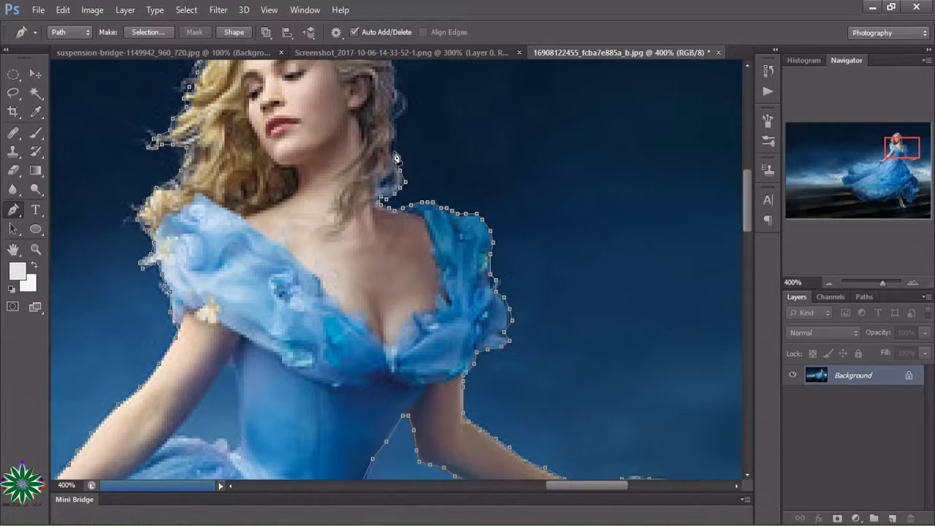
{"action": "left_click", "coordinate": [393, 150]}
Trace along the top of the hair and close the path at its starting point
{"action": "scroll", "coordinate": [444, 135], "scroll_direction": "up", "scroll_amount": 4}
{"action": "left_click", "coordinate": [395, 237]}
{"action": "left_click", "coordinate": [406, 217]}
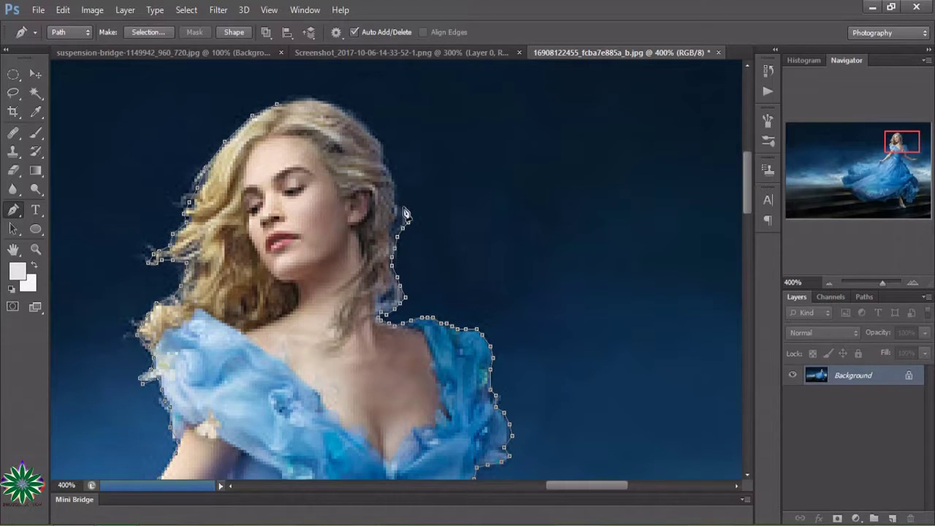
{"action": "scroll", "coordinate": [403, 213], "scroll_direction": "up", "scroll_amount": 3}
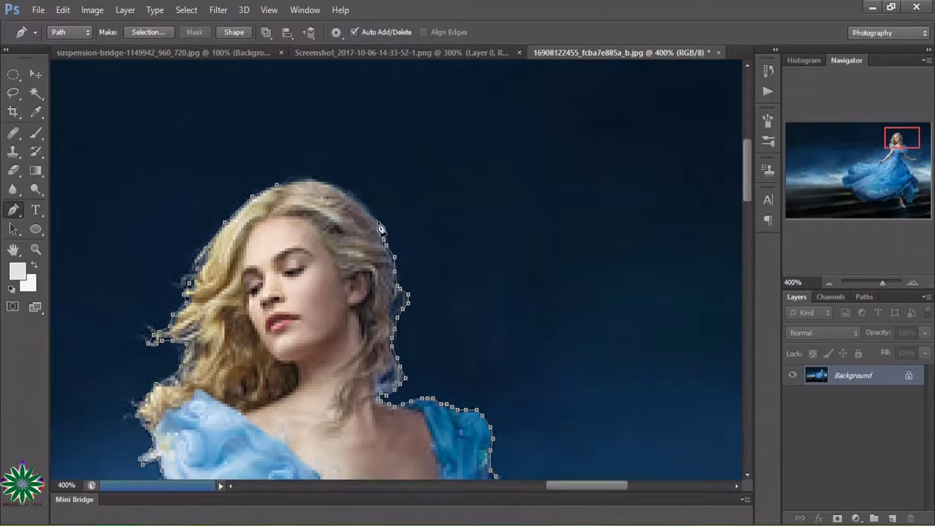
{"action": "left_click", "coordinate": [360, 204]}
{"action": "left_click", "coordinate": [343, 191]}
{"action": "left_click", "coordinate": [325, 182]}
{"action": "left_click", "coordinate": [304, 178]}
{"action": "left_click", "coordinate": [278, 191]}
Scroll down and start tracing the gap between her left arm and bodice
{"action": "scroll", "coordinate": [429, 390], "scroll_direction": "down", "scroll_amount": 4}
{"action": "scroll", "coordinate": [426, 385], "scroll_direction": "down", "scroll_amount": 4}
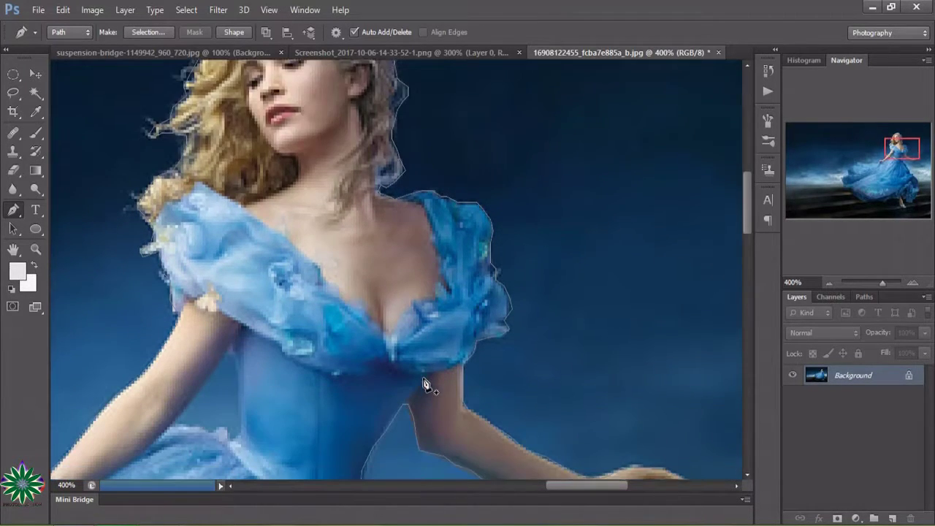
{"action": "scroll", "coordinate": [426, 385], "scroll_direction": "down", "scroll_amount": 3}
{"action": "scroll", "coordinate": [426, 385], "scroll_direction": "down", "scroll_amount": 2}
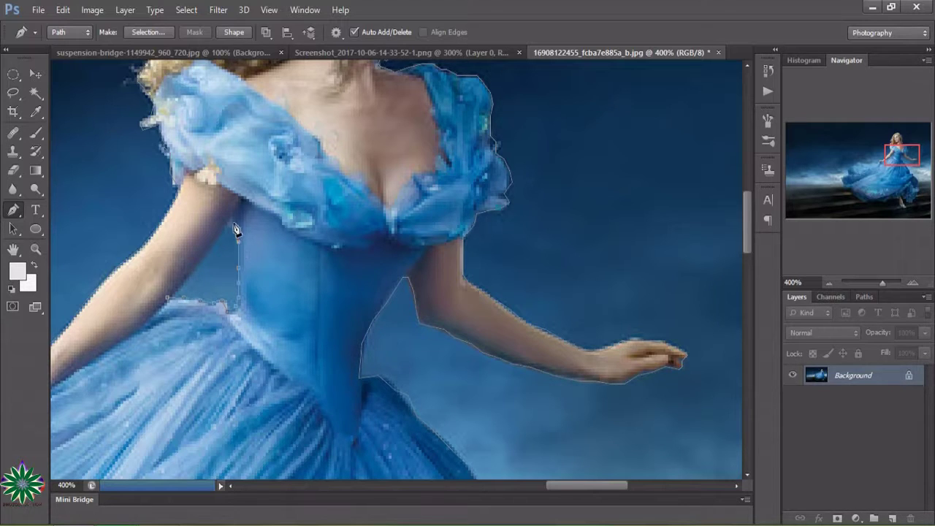
{"action": "left_click", "coordinate": [205, 257]}
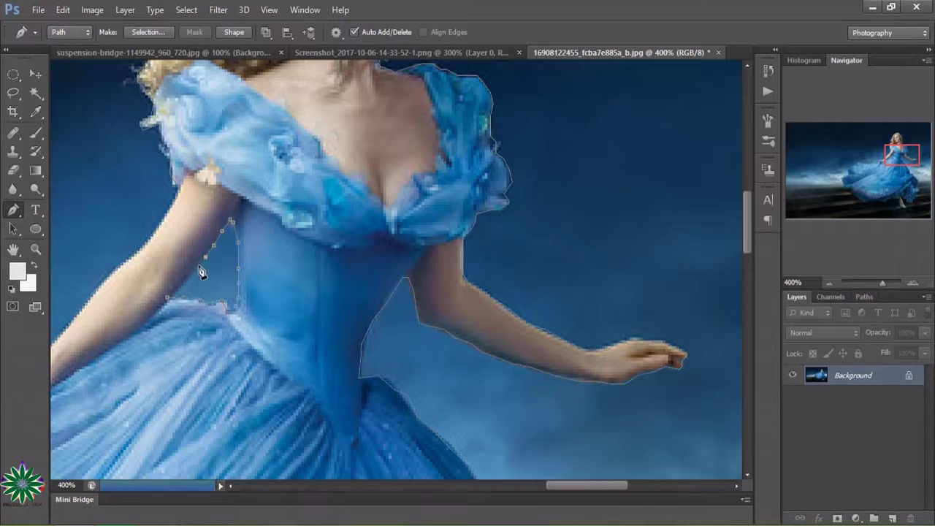
Close the arm-gap outline and load the whole path as a selection with Ctrl+Enter
{"action": "left_click", "coordinate": [168, 304]}
{"action": "key", "text": "ctrl+Return"}
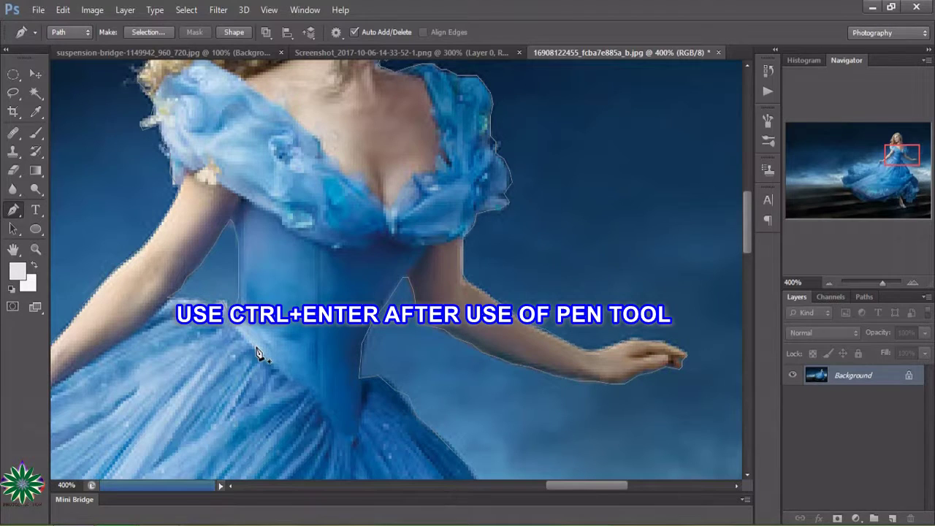
{"action": "key", "text": "ctrl+Return"}
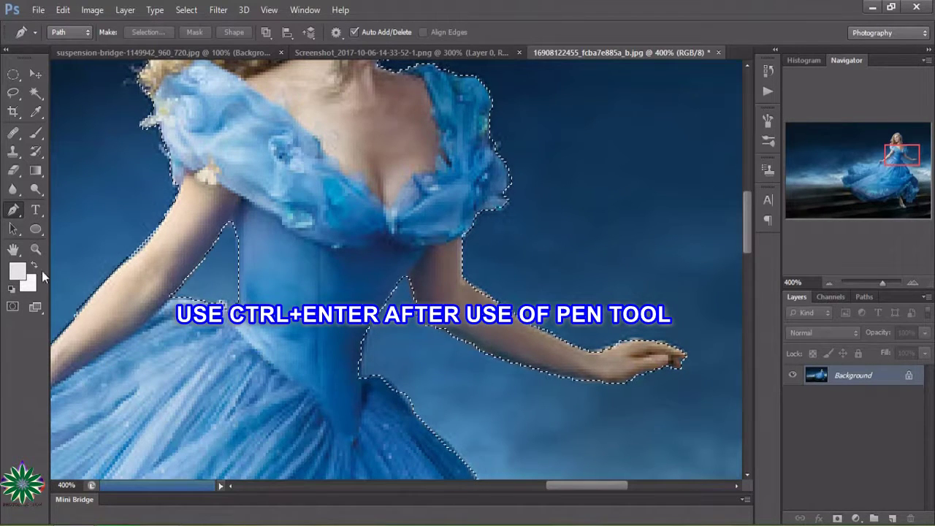
Zoom out to view the whole image, then switch to the Golden Gate Bridge document
{"action": "left_click", "coordinate": [35, 251]}
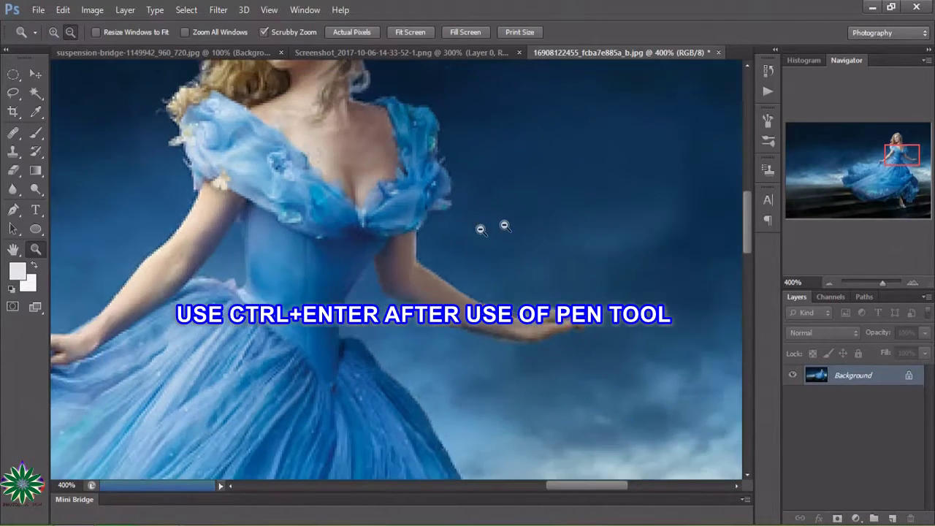
{"action": "left_click", "coordinate": [482, 241]}
{"action": "left_click", "coordinate": [485, 251]}
{"action": "left_click", "coordinate": [485, 265]}
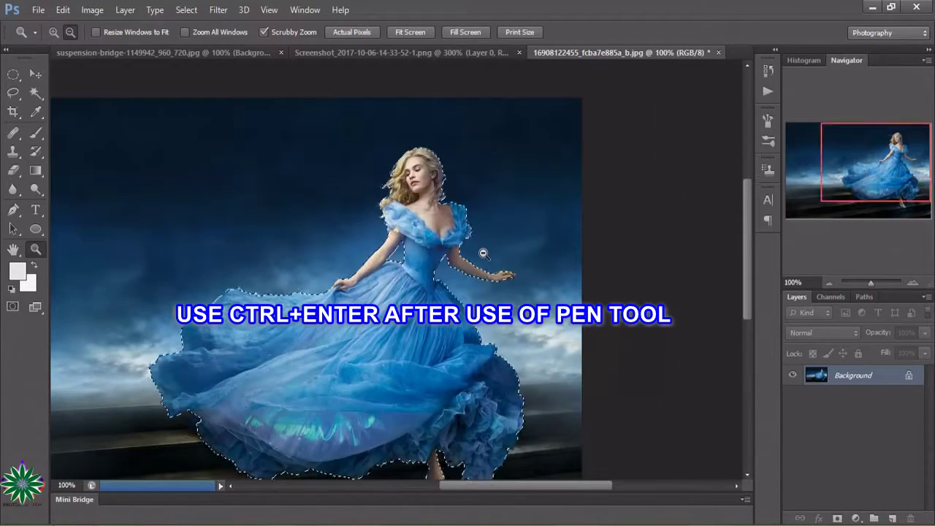
{"action": "scroll", "coordinate": [493, 277], "scroll_direction": "down", "scroll_amount": 2}
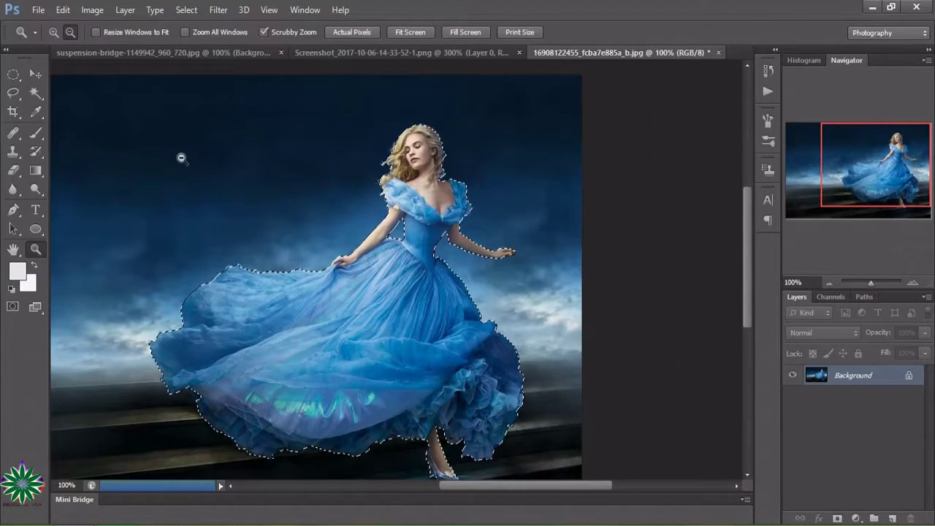
{"action": "left_click", "coordinate": [171, 54]}
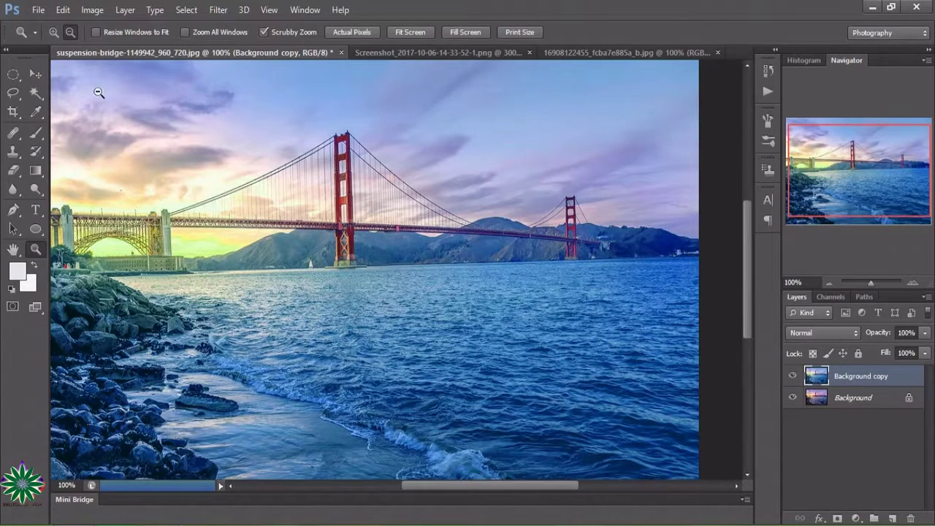
Bring the selected wooden boat from its image into the bridge scene
{"action": "left_click", "coordinate": [41, 74]}
{"action": "left_click", "coordinate": [416, 53]}
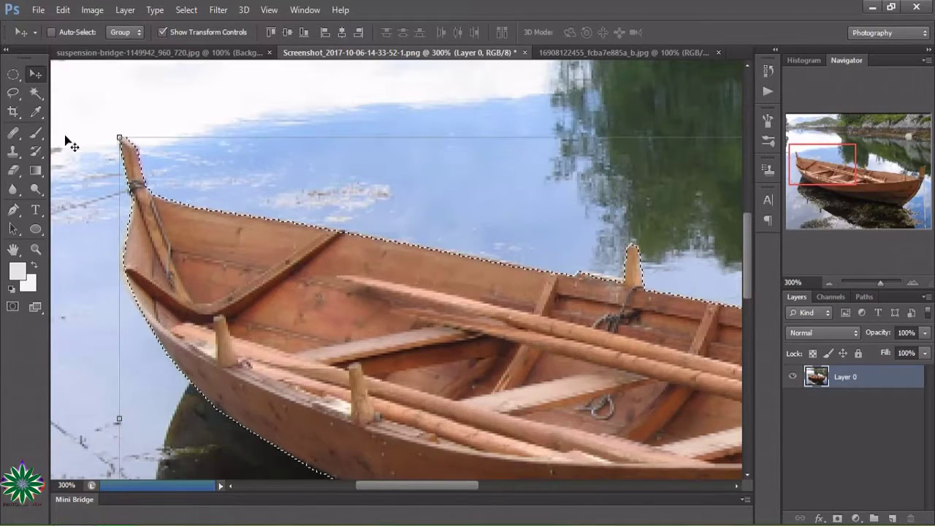
{"action": "left_click", "coordinate": [35, 249]}
{"action": "left_click", "coordinate": [368, 239], "text": "alt"}
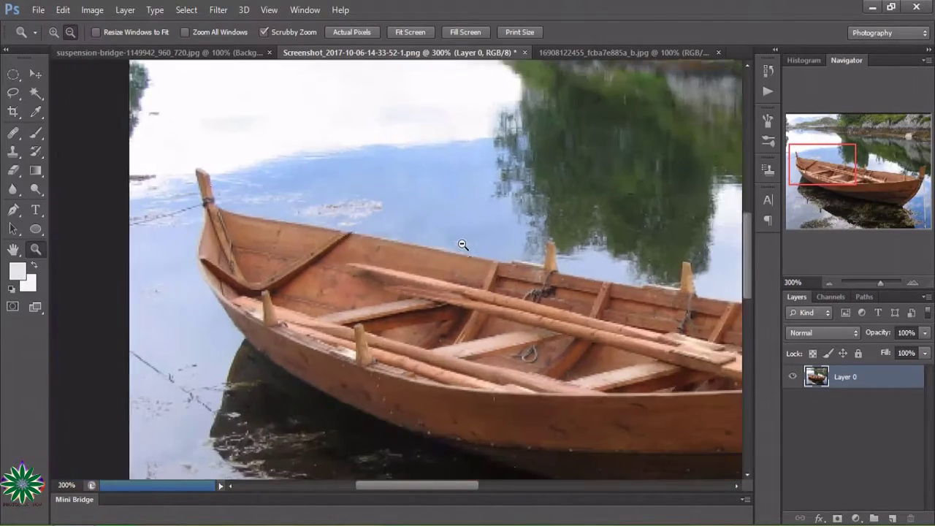
{"action": "left_click", "coordinate": [463, 244], "text": "alt"}
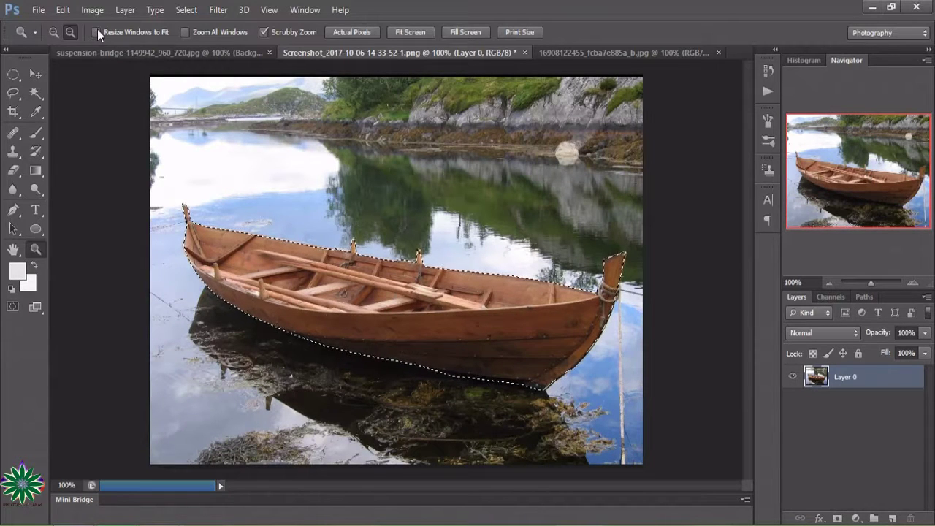
{"action": "key", "text": "v"}
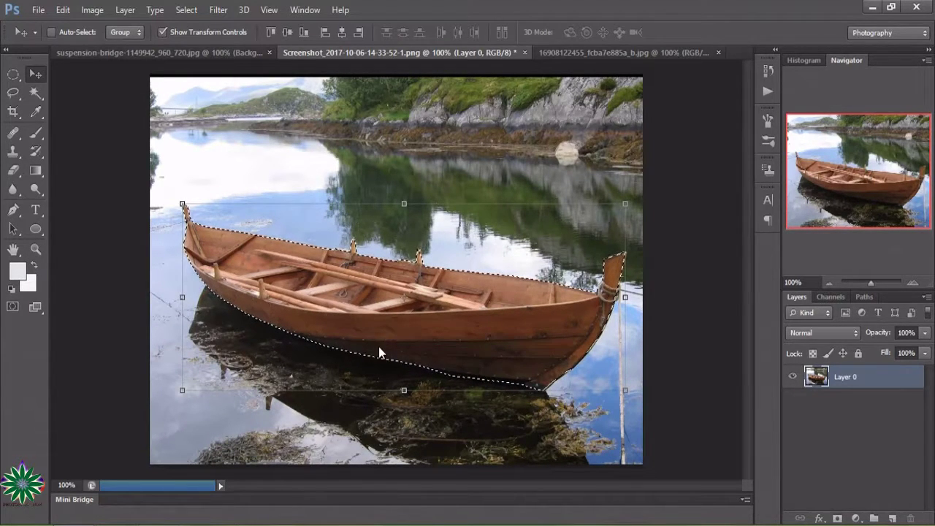
{"action": "left_click_drag", "start_coordinate": [380, 351], "coordinate": [332, 195]}
Position the boat on the water, scale it to about 60%, and make it slightly shorter
{"action": "left_click_drag", "start_coordinate": [426, 279], "coordinate": [477, 324]}
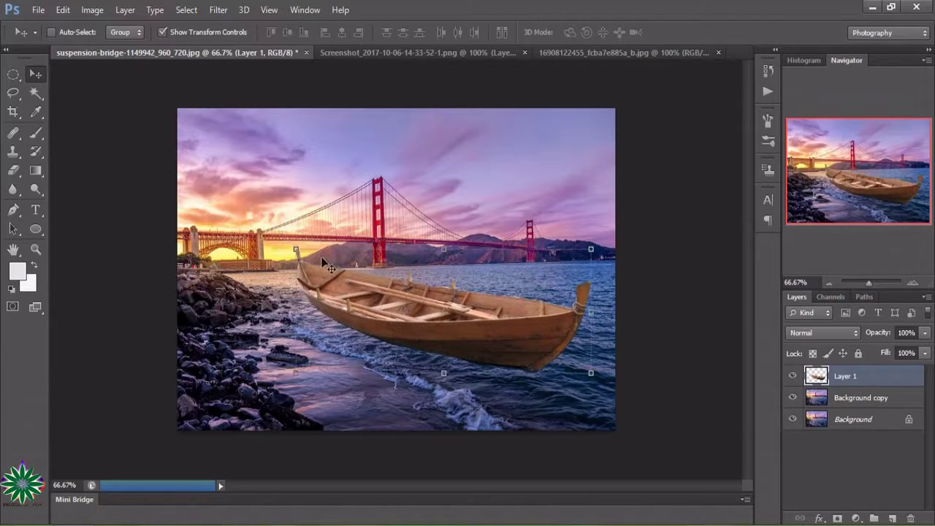
{"action": "left_click_drag", "start_coordinate": [296, 250], "coordinate": [451, 309]}
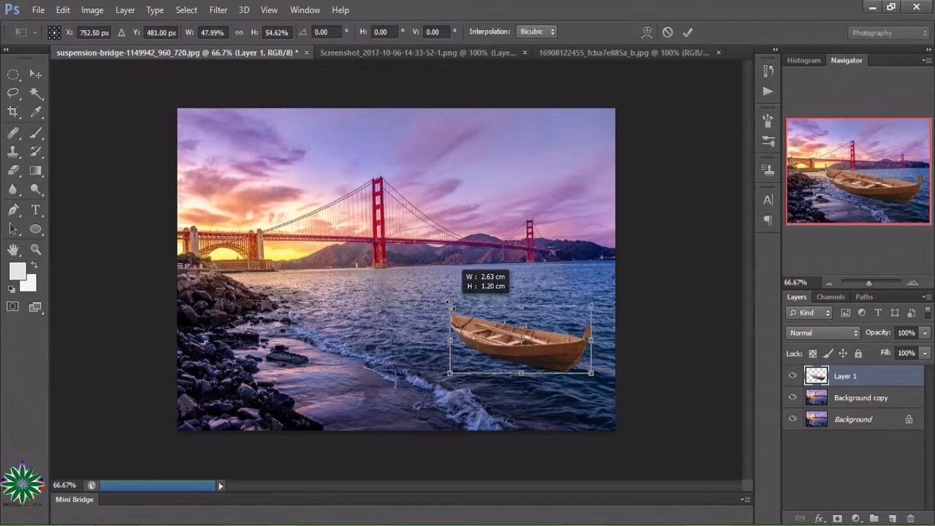
{"action": "left_click_drag", "start_coordinate": [483, 341], "coordinate": [456, 357]}
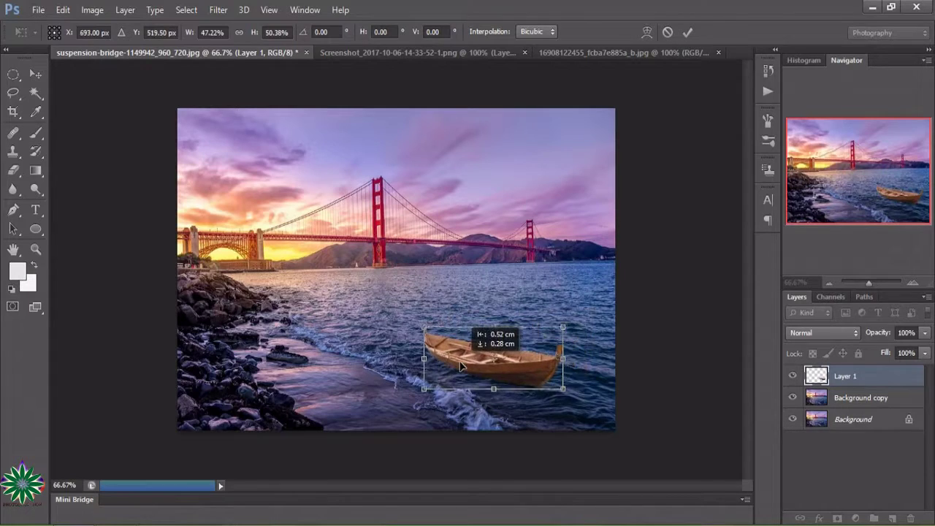
{"action": "mouse_move", "coordinate": [423, 328]}
{"action": "left_mouse_down"}
{"action": "mouse_move", "coordinate": [387, 303]}
{"action": "mouse_move", "coordinate": [385, 313]}
{"action": "left_mouse_up"}
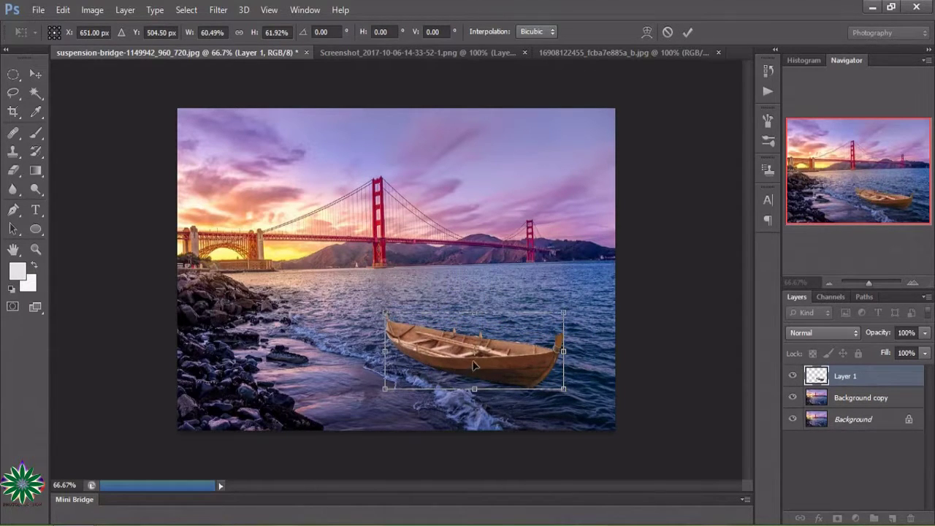
{"action": "mouse_move", "coordinate": [481, 344]}
{"action": "left_mouse_down"}
{"action": "mouse_move", "coordinate": [495, 363]}
{"action": "mouse_move", "coordinate": [547, 329]}
{"action": "left_mouse_up"}
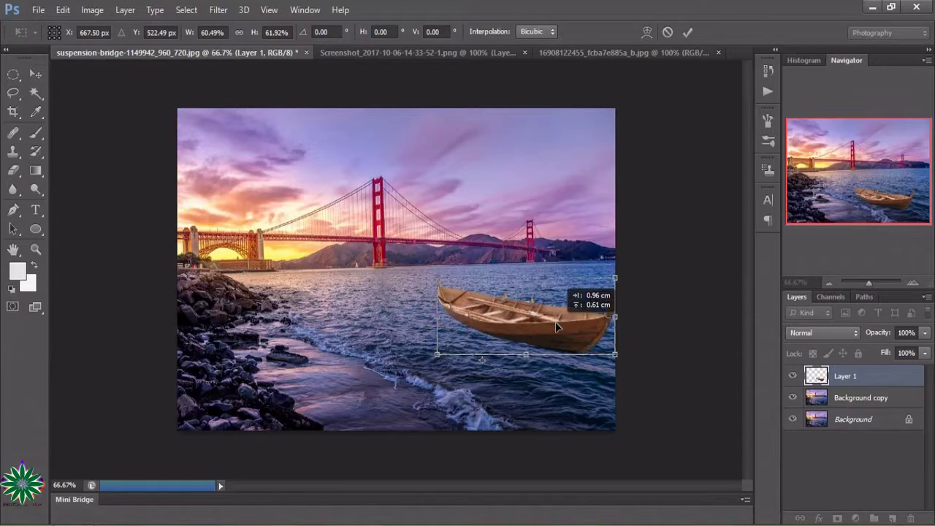
Rotate the boat counter-clockwise to a tilt of about -3°
{"action": "left_click_drag", "start_coordinate": [424, 291], "coordinate": [426, 304]}
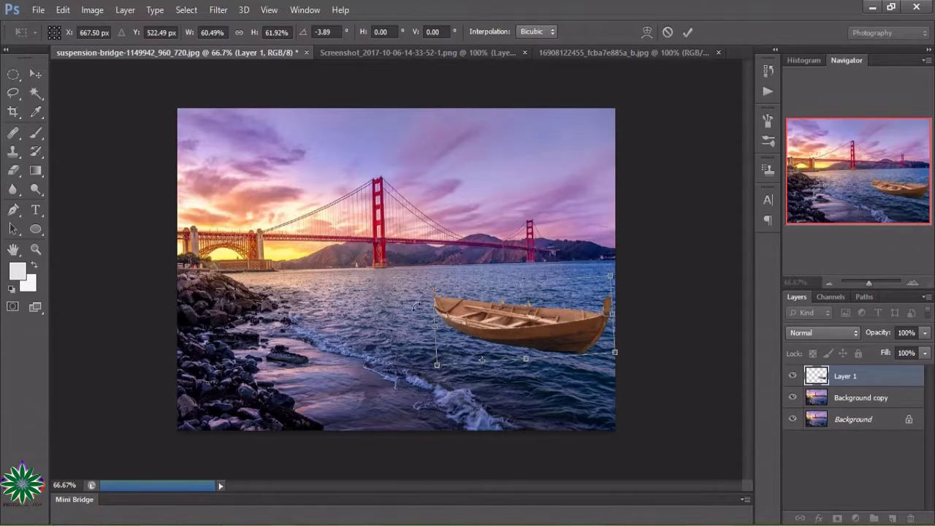
{"action": "left_click_drag", "start_coordinate": [431, 292], "coordinate": [437, 309]}
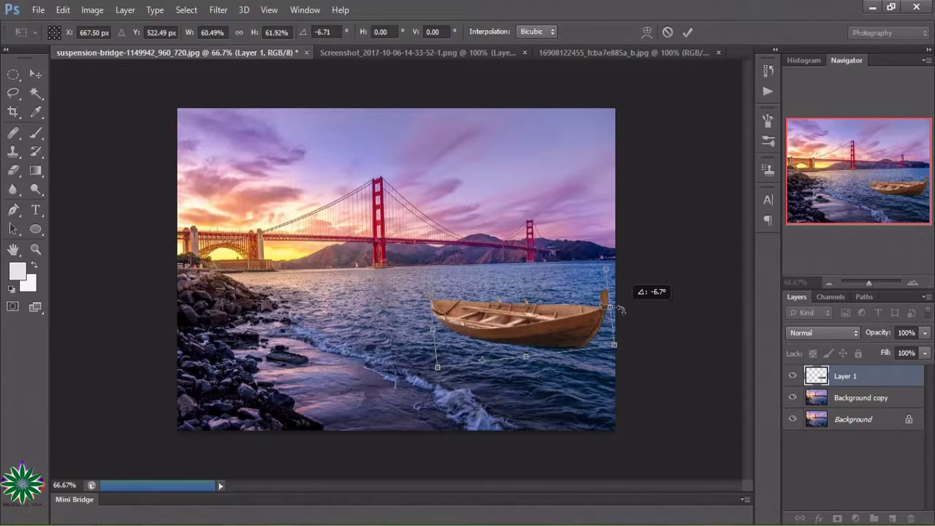
{"action": "left_click_drag", "start_coordinate": [621, 306], "coordinate": [622, 316]}
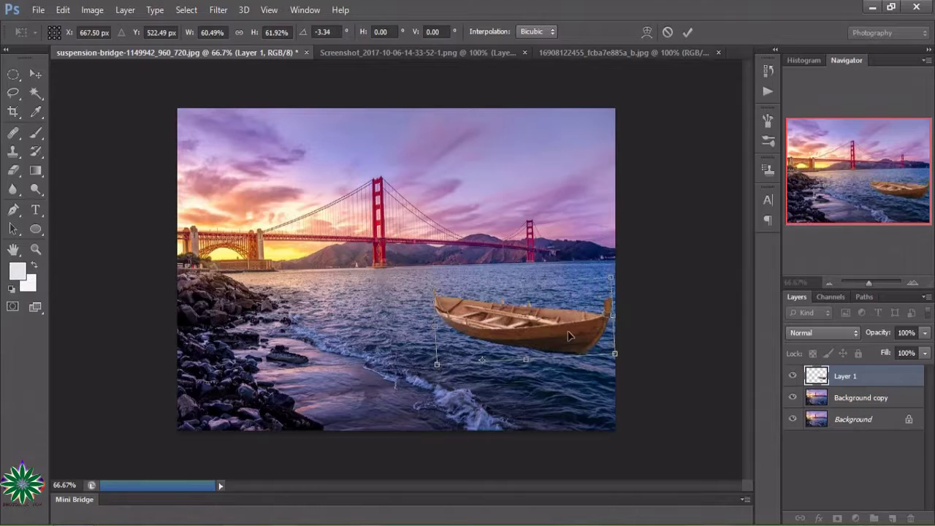
Warp the boat so the bow sweeps up toward the bridge and the hull is reshaped
{"action": "right_click", "coordinate": [492, 330]}
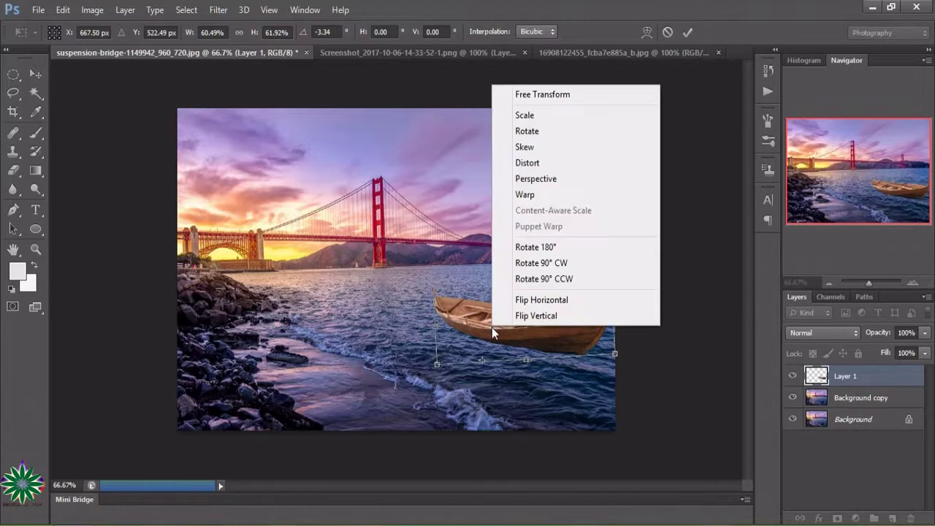
{"action": "left_click", "coordinate": [541, 200]}
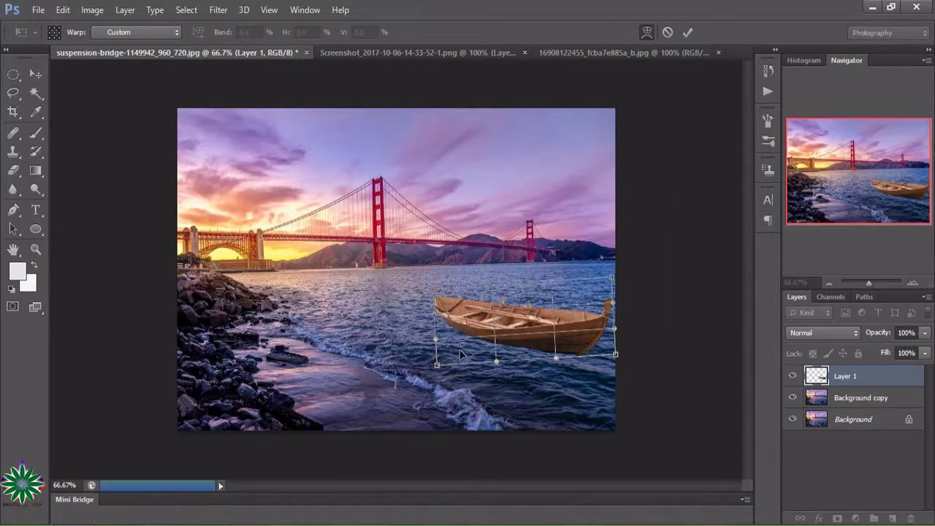
{"action": "left_click_drag", "start_coordinate": [460, 355], "coordinate": [448, 312]}
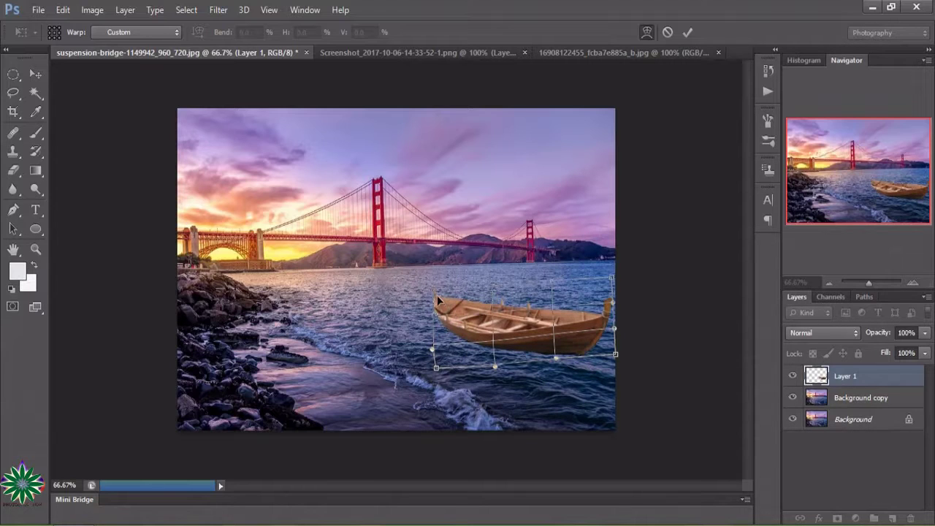
{"action": "left_click_drag", "start_coordinate": [429, 292], "coordinate": [391, 251]}
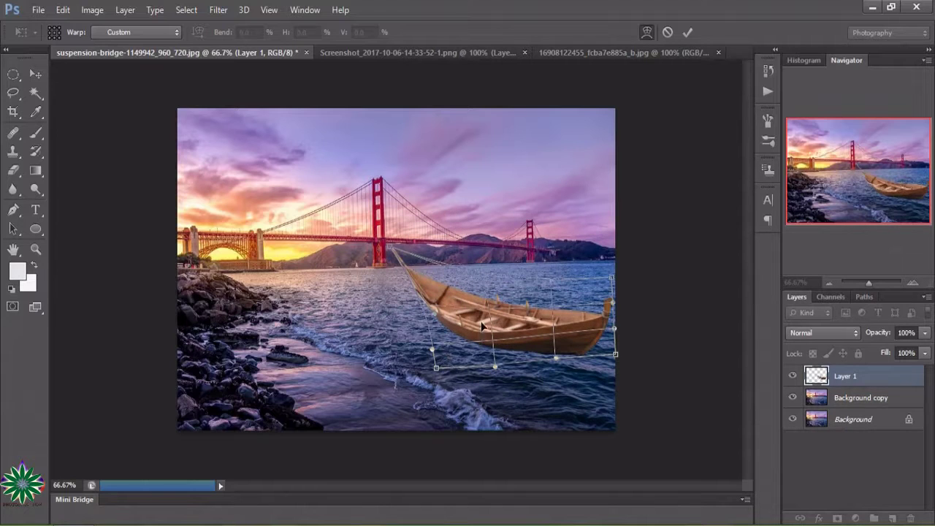
{"action": "left_click_drag", "start_coordinate": [480, 330], "coordinate": [484, 325]}
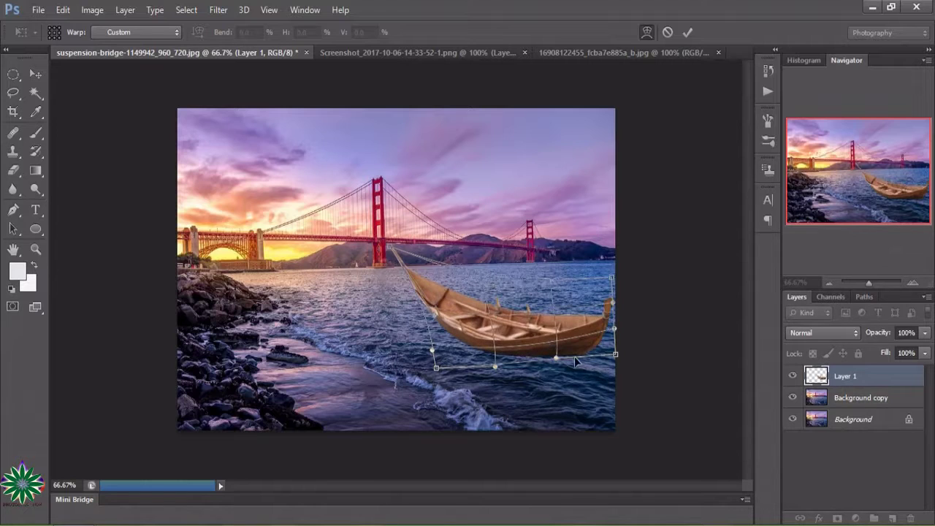
{"action": "left_click_drag", "start_coordinate": [569, 354], "coordinate": [567, 356]}
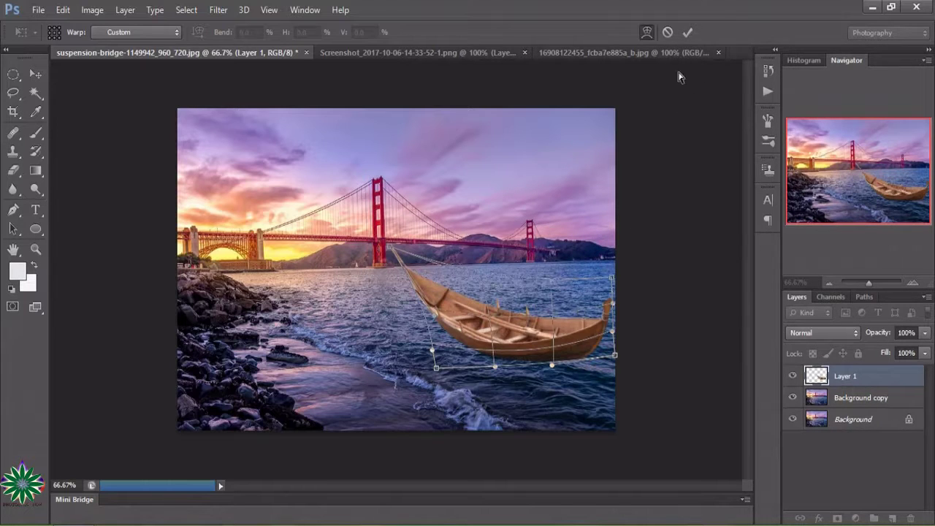
{"action": "left_click", "coordinate": [688, 32]}
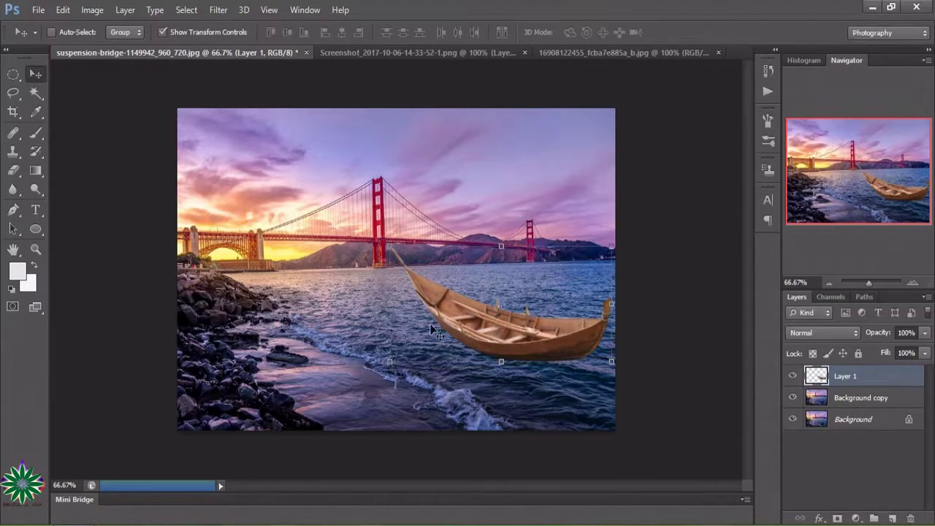
Tilt the boat a further -2° with Free Transform and commit it
{"action": "left_click_drag", "start_coordinate": [382, 298], "coordinate": [377, 302]}
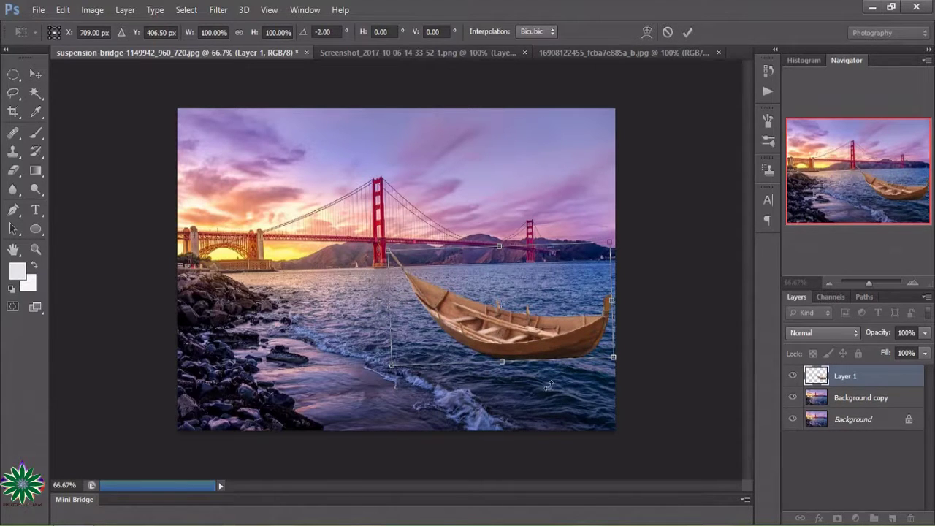
{"action": "left_click_drag", "start_coordinate": [549, 386], "coordinate": [553, 383]}
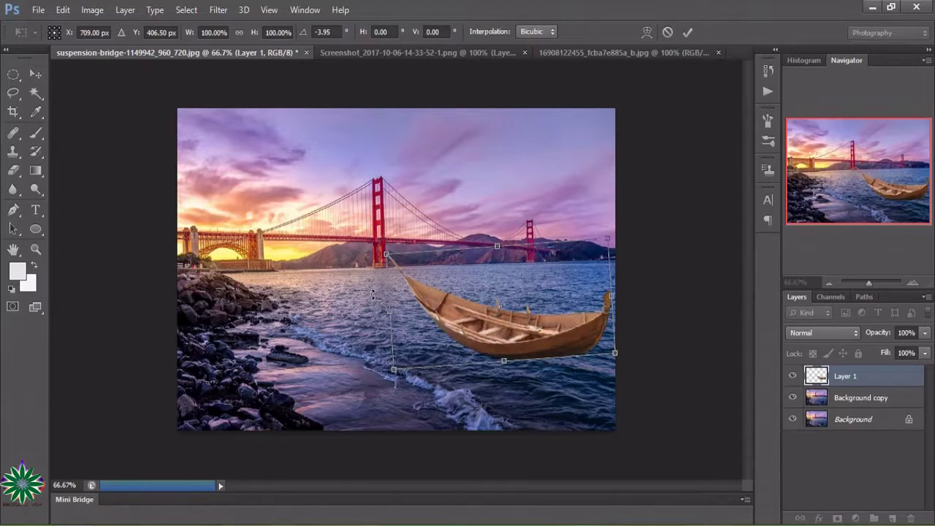
{"action": "left_click_drag", "start_coordinate": [360, 281], "coordinate": [362, 265]}
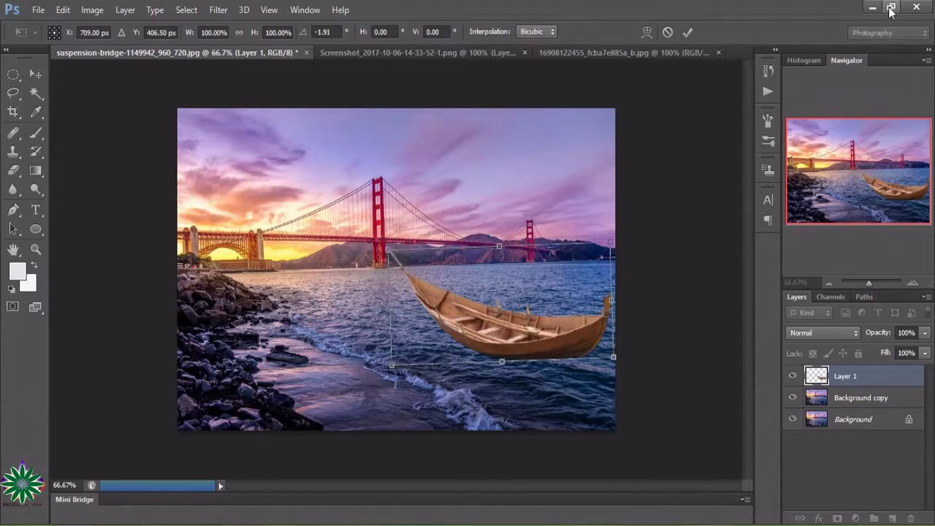
{"action": "left_click", "coordinate": [691, 31]}
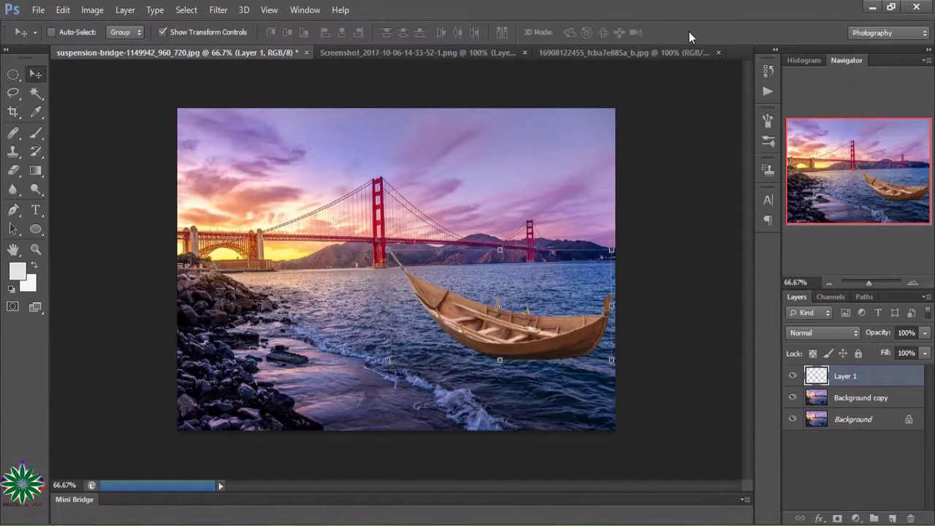
Drag the cut-out woman in the blue gown from her photo into the bridge scene
{"action": "left_click", "coordinate": [383, 50]}
{"action": "left_click", "coordinate": [576, 53]}
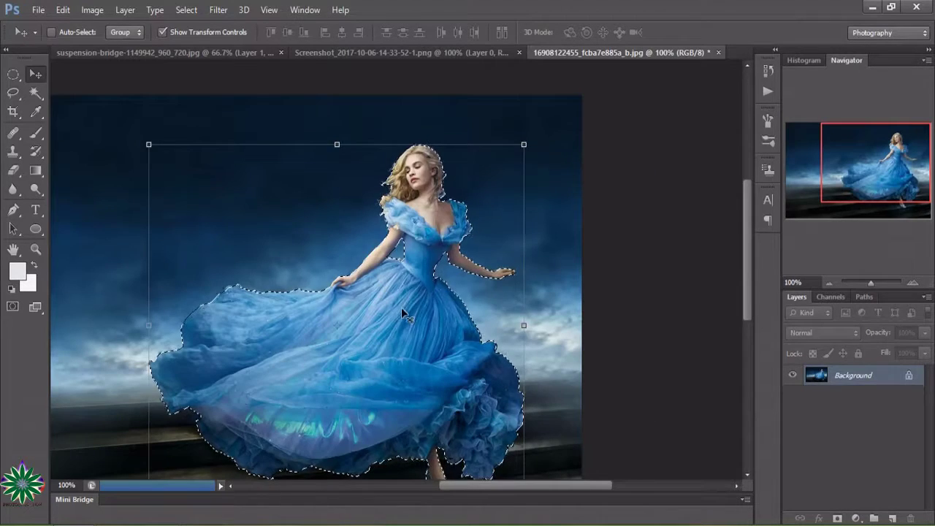
{"action": "left_click_drag", "start_coordinate": [401, 307], "coordinate": [380, 265]}
{"action": "mouse_move", "coordinate": [276, 144]}
{"action": "left_mouse_down"}
{"action": "mouse_move", "coordinate": [482, 330]}
{"action": "mouse_move", "coordinate": [488, 305]}
{"action": "left_mouse_up"}
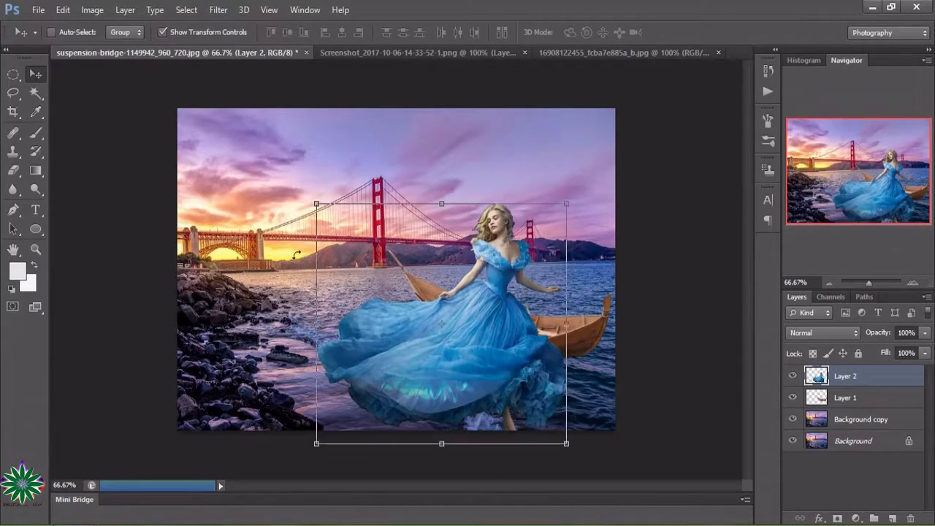
Rotate, shrink and position the woman so she sits in the boat, tilted about -5°
{"action": "left_click_drag", "start_coordinate": [263, 263], "coordinate": [347, 235]}
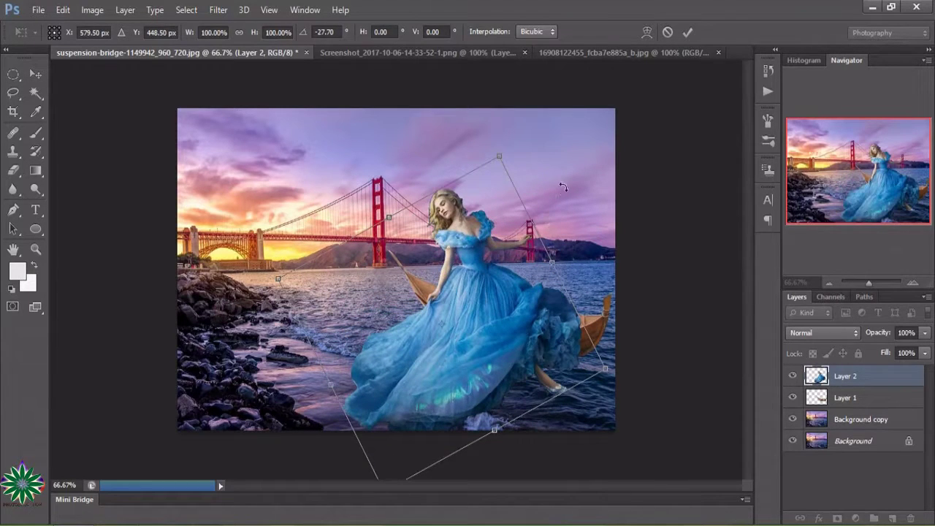
{"action": "left_click_drag", "start_coordinate": [500, 156], "coordinate": [481, 212]}
{"action": "left_click_drag", "start_coordinate": [459, 328], "coordinate": [462, 304]}
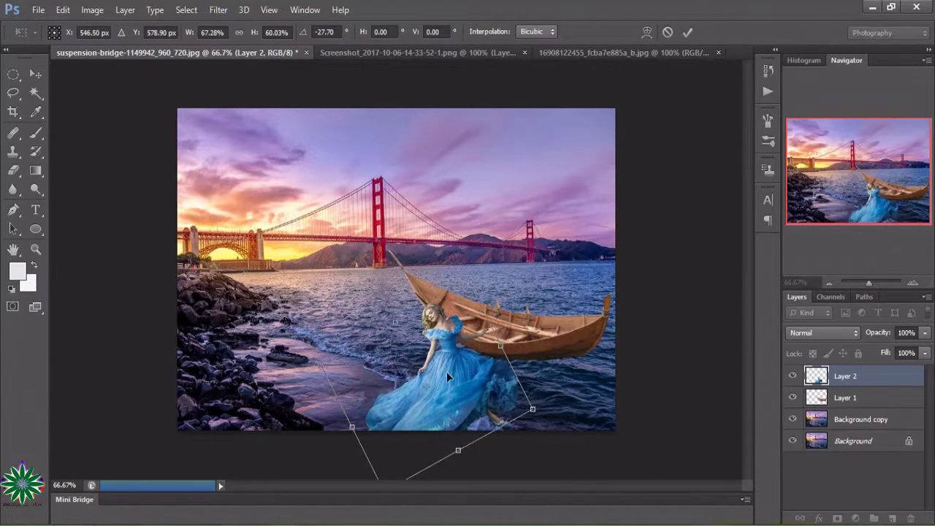
{"action": "left_click_drag", "start_coordinate": [313, 284], "coordinate": [346, 216]}
{"action": "left_click_drag", "start_coordinate": [474, 331], "coordinate": [528, 331]}
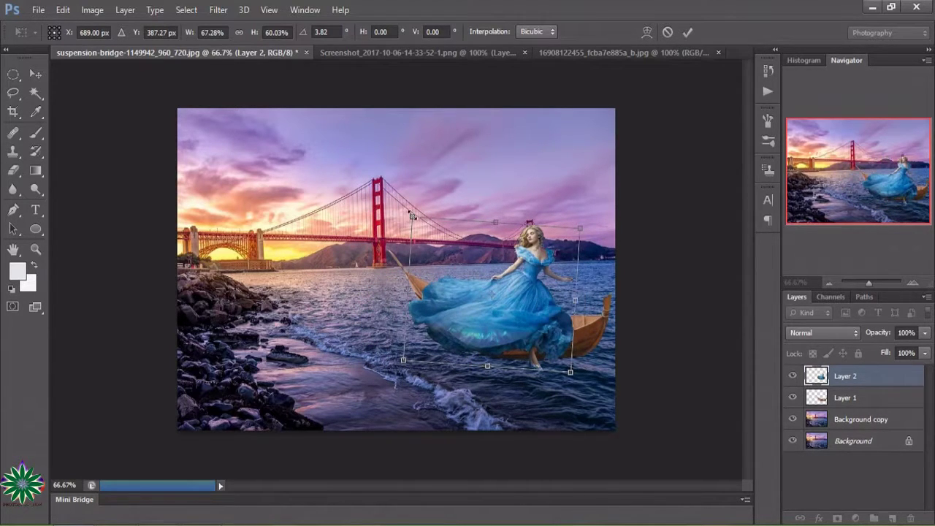
{"action": "left_click_drag", "start_coordinate": [412, 217], "coordinate": [456, 278]}
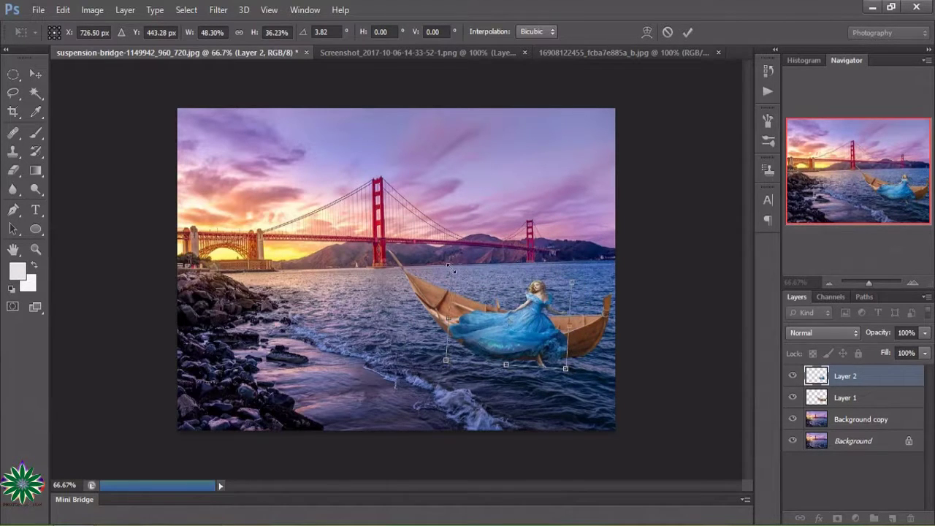
{"action": "left_click_drag", "start_coordinate": [450, 267], "coordinate": [455, 273]}
{"action": "left_click_drag", "start_coordinate": [531, 316], "coordinate": [532, 299]}
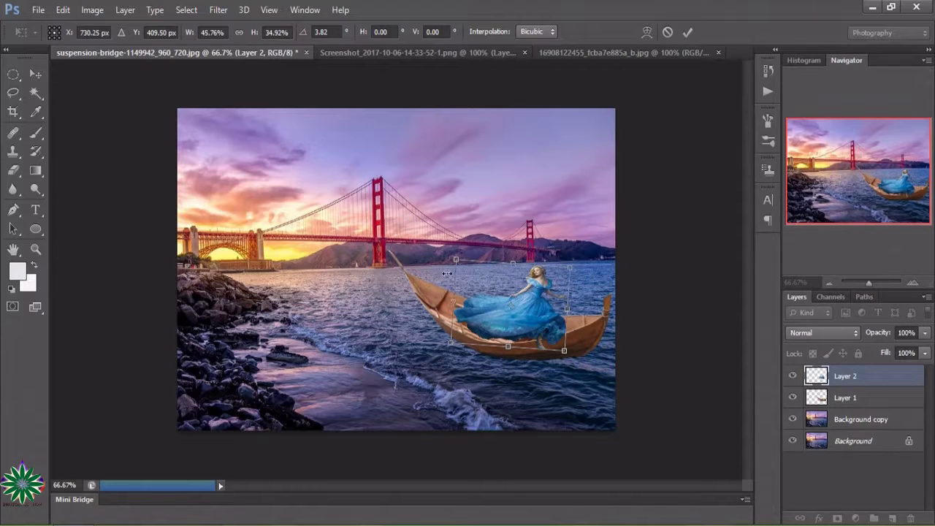
{"action": "left_click_drag", "start_coordinate": [443, 272], "coordinate": [447, 263]}
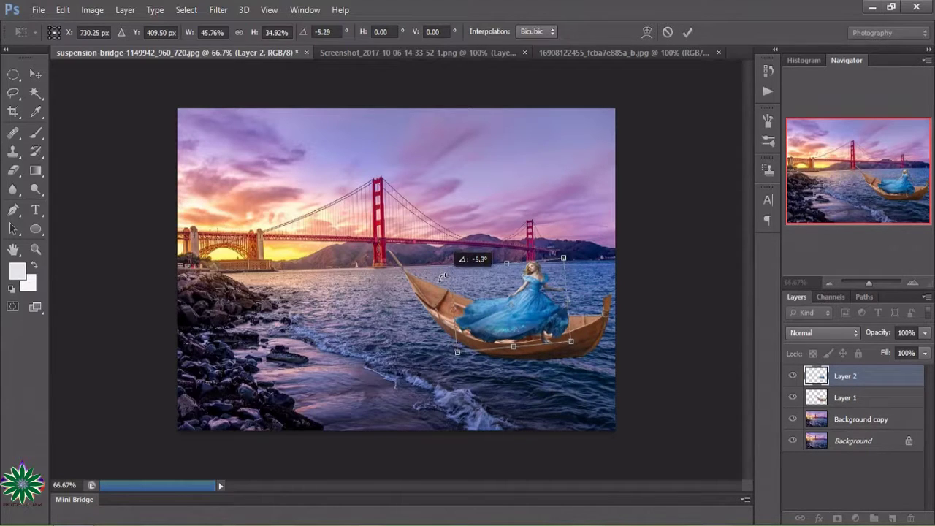
Switch the woman's transform to Warp and pull the dress bottom down into the boat
{"action": "right_click", "coordinate": [503, 314]}
{"action": "left_click", "coordinate": [547, 183]}
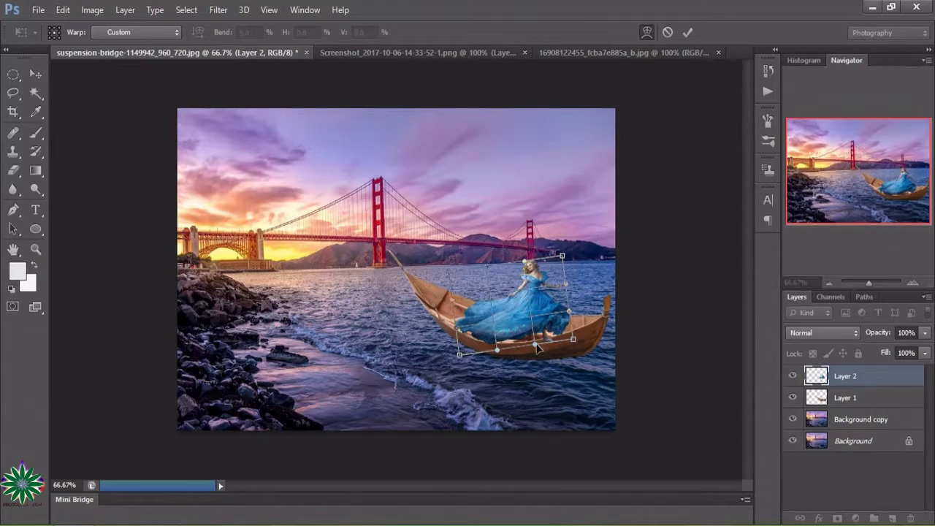
{"action": "left_click_drag", "start_coordinate": [538, 348], "coordinate": [532, 371]}
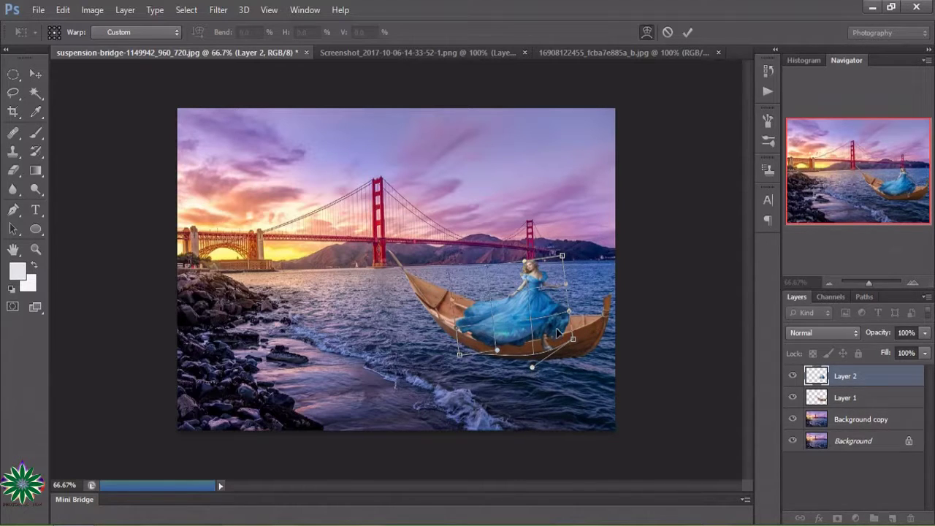
{"action": "left_click_drag", "start_coordinate": [555, 333], "coordinate": [556, 338]}
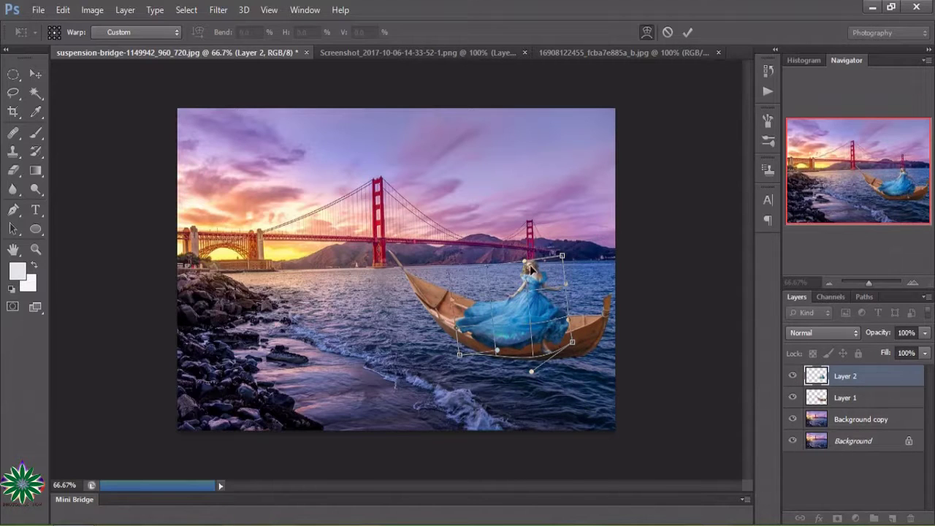
{"action": "left_click_drag", "start_coordinate": [530, 288], "coordinate": [523, 285]}
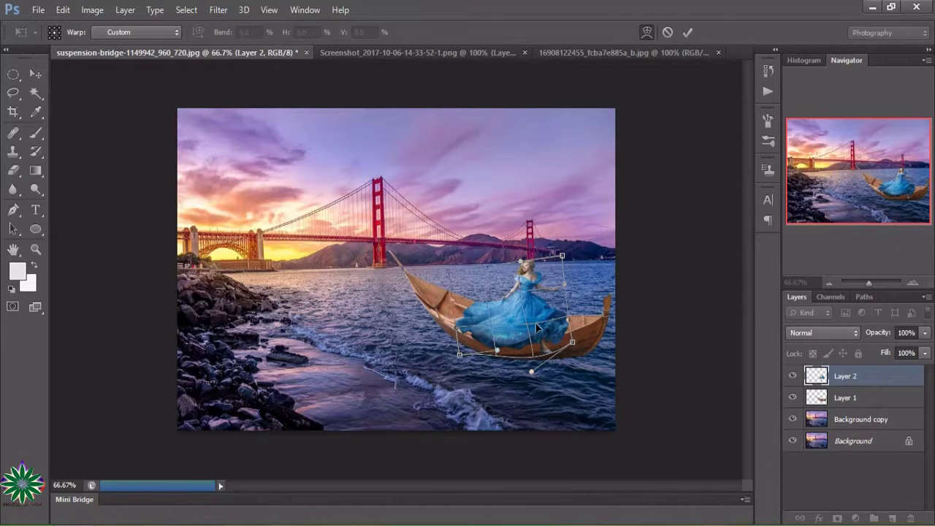
{"action": "left_click_drag", "start_coordinate": [537, 328], "coordinate": [535, 322]}
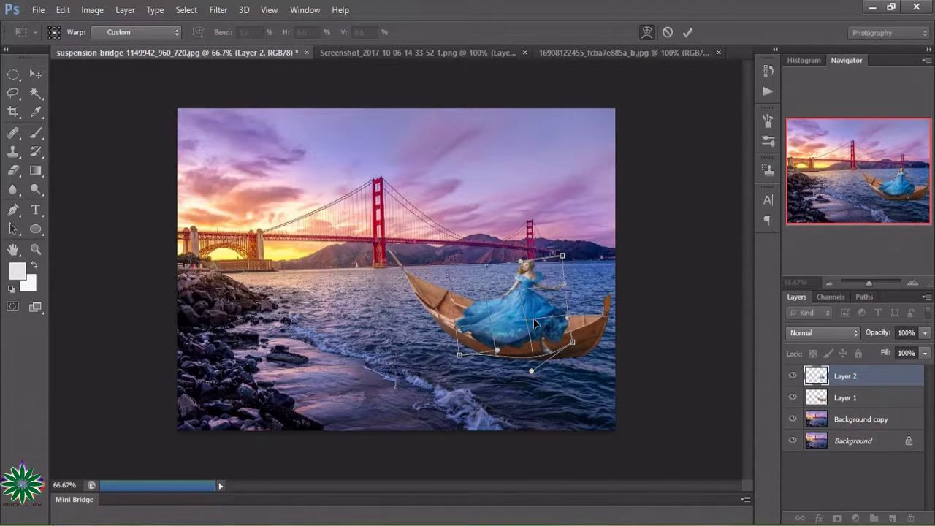
Reshape the gown, head and upper body with more warp points so she settles in the boat
{"action": "left_click_drag", "start_coordinate": [476, 320], "coordinate": [485, 320]}
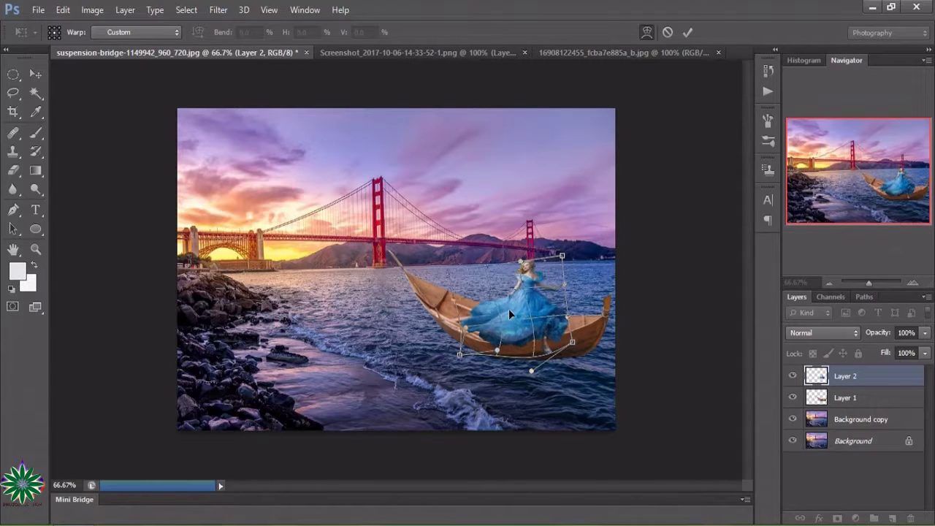
{"action": "left_click_drag", "start_coordinate": [521, 310], "coordinate": [509, 308]}
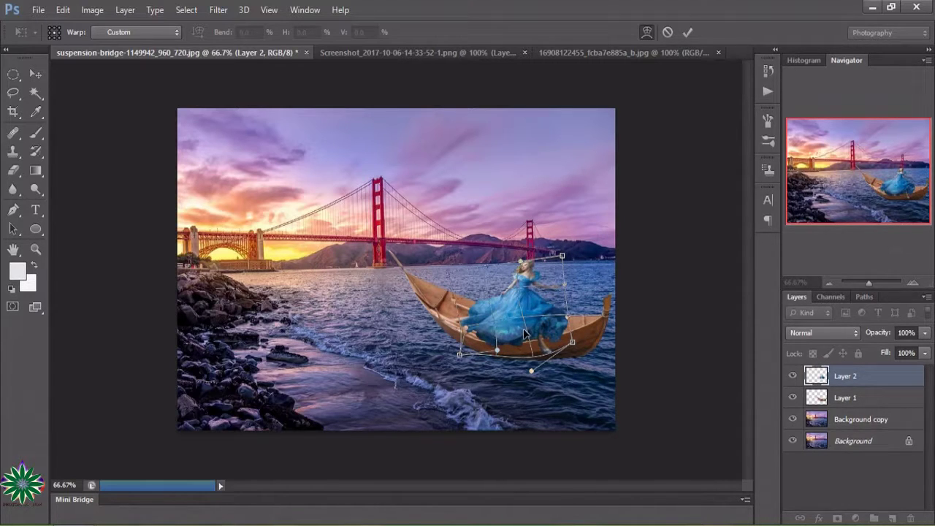
{"action": "left_click_drag", "start_coordinate": [543, 334], "coordinate": [546, 342]}
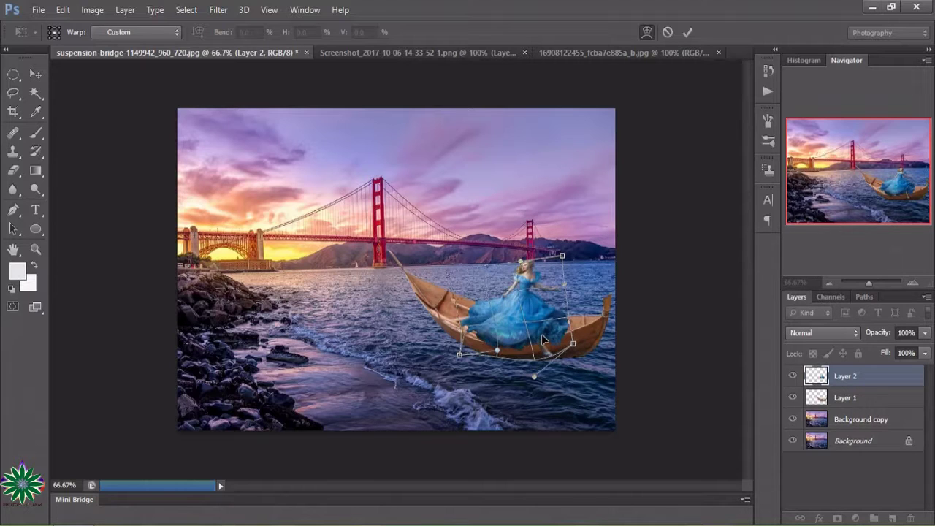
{"action": "left_click", "coordinate": [494, 265]}
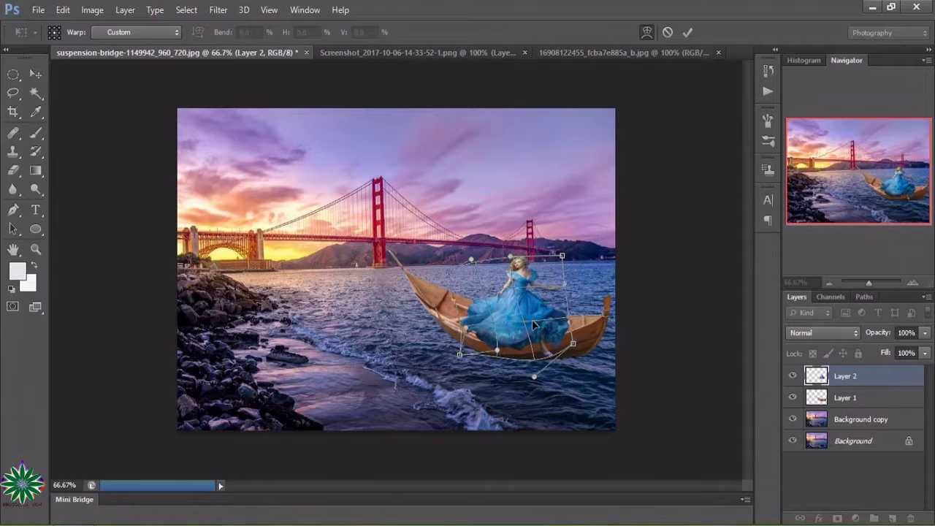
{"action": "left_click_drag", "start_coordinate": [533, 323], "coordinate": [534, 321]}
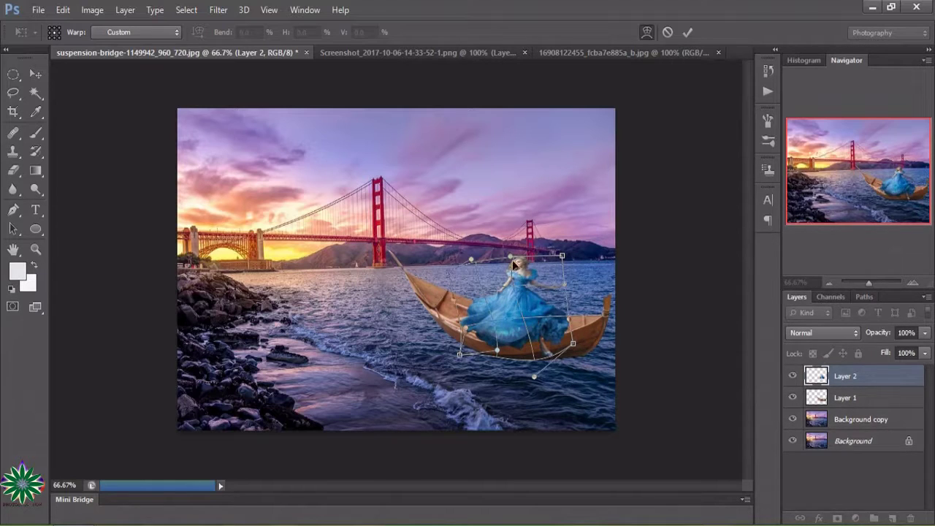
{"action": "left_click_drag", "start_coordinate": [525, 279], "coordinate": [523, 284]}
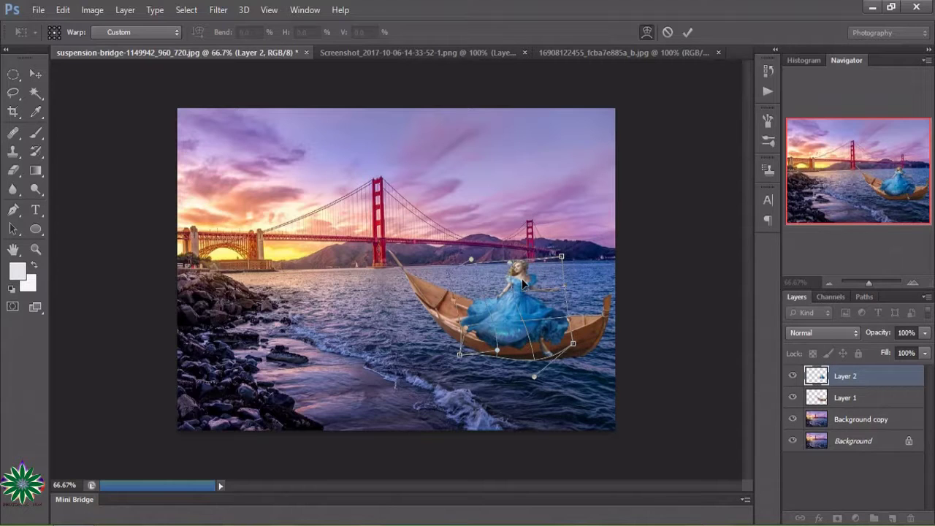
Commit the warp, then rotate the princess layer to -2.81° and apply it
{"action": "left_click", "coordinate": [688, 32]}
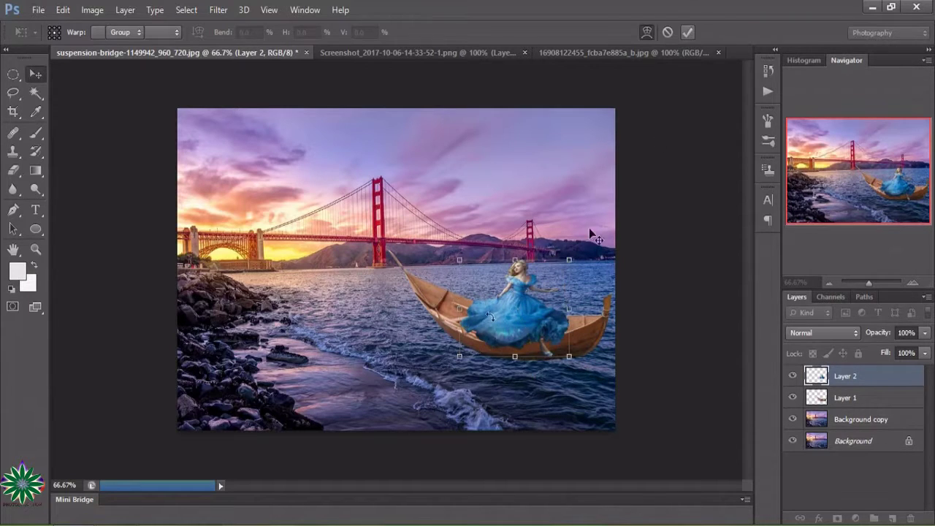
{"action": "left_click_drag", "start_coordinate": [445, 290], "coordinate": [467, 286]}
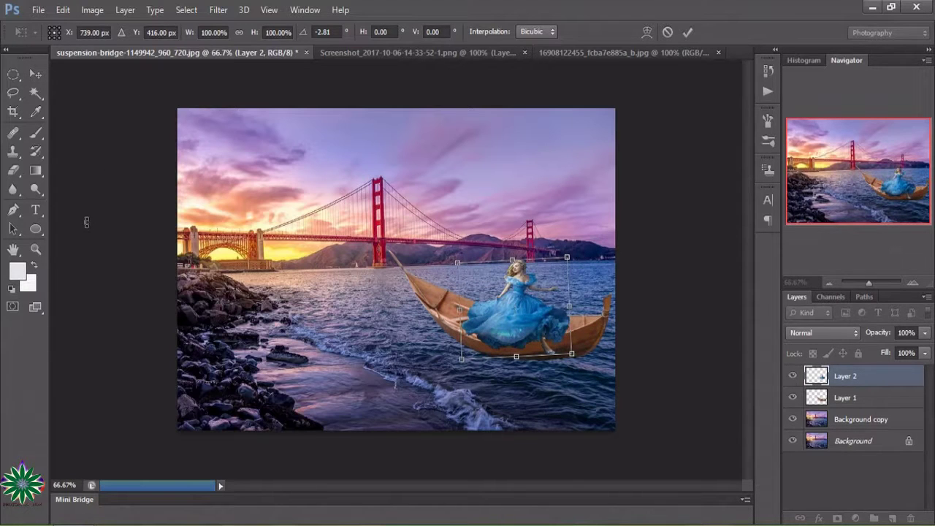
{"action": "left_click", "coordinate": [36, 249]}
{"action": "left_click", "coordinate": [434, 215]}
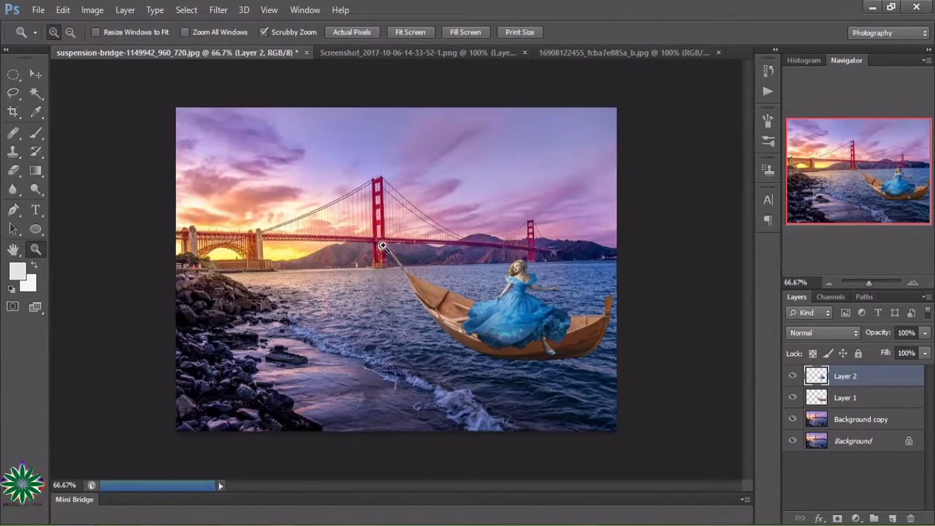
Zoom in to 300% on the boat and the princess's gown
{"action": "left_click", "coordinate": [344, 240]}
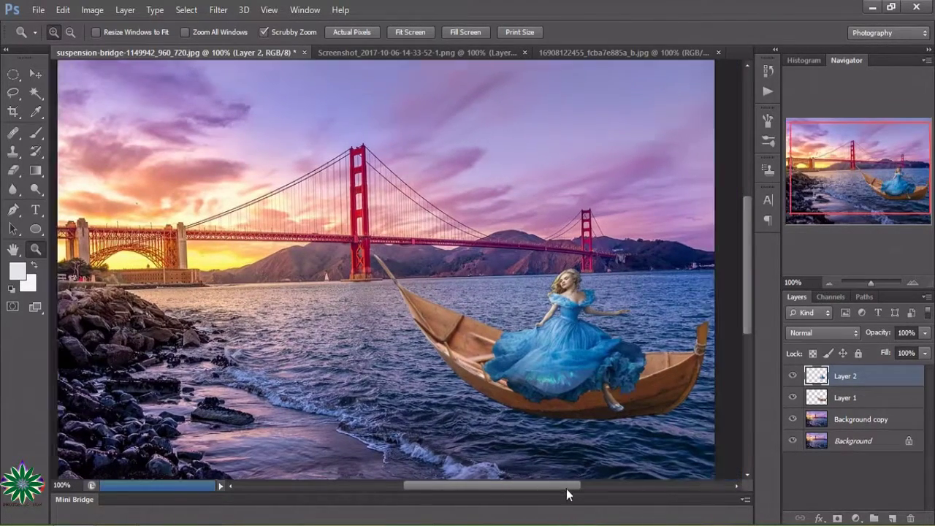
{"action": "left_click_drag", "start_coordinate": [544, 490], "coordinate": [585, 486]}
{"action": "left_click", "coordinate": [547, 373]}
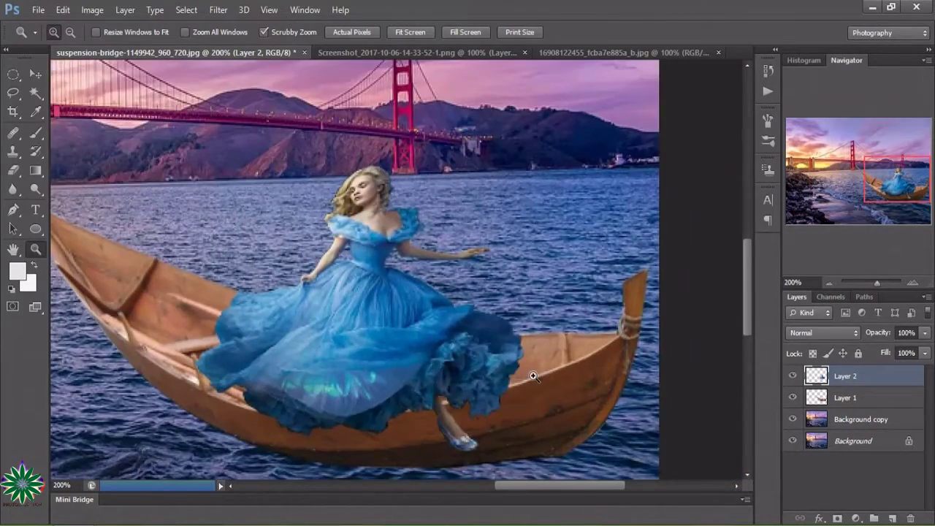
{"action": "left_click", "coordinate": [440, 356]}
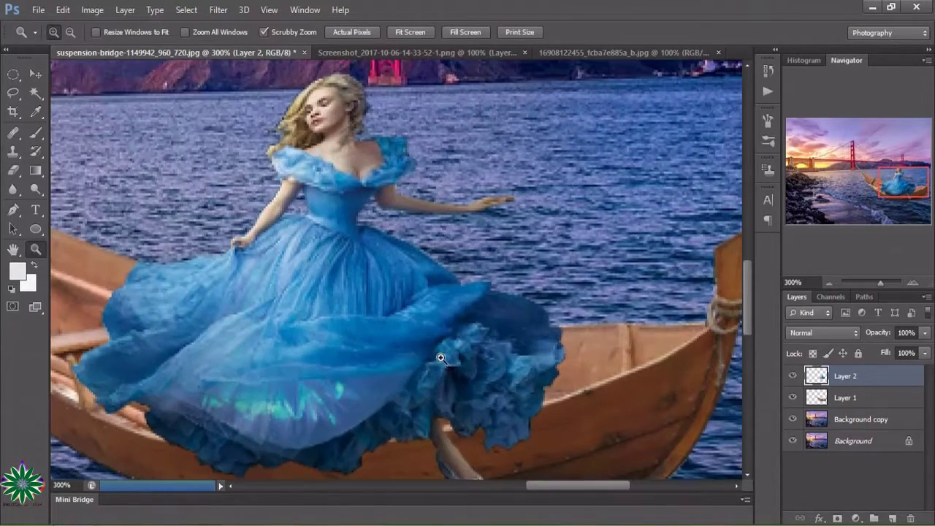
{"action": "scroll", "coordinate": [472, 404], "scroll_direction": "down", "scroll_amount": 2}
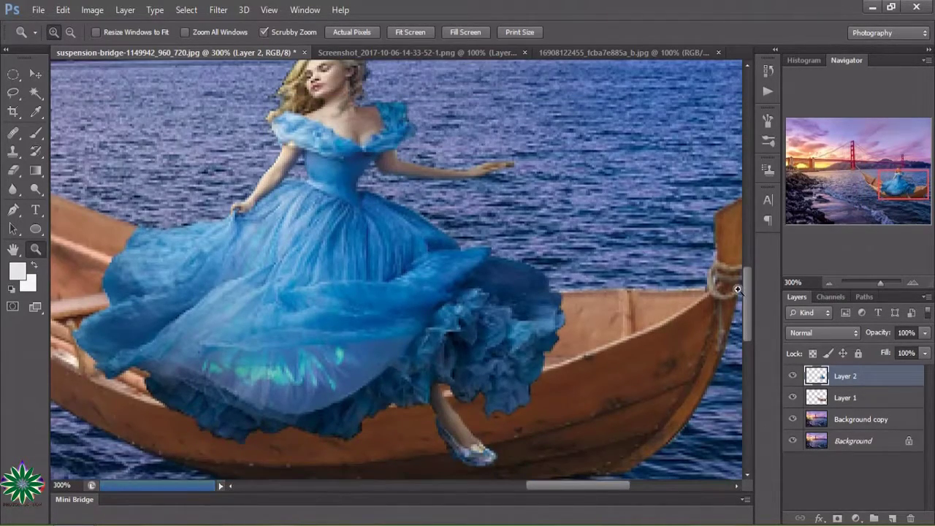
{"action": "mouse_move", "coordinate": [747, 299]}
{"action": "left_mouse_down"}
{"action": "mouse_move", "coordinate": [763, 321]}
{"action": "mouse_move", "coordinate": [772, 314]}
{"action": "left_mouse_up"}
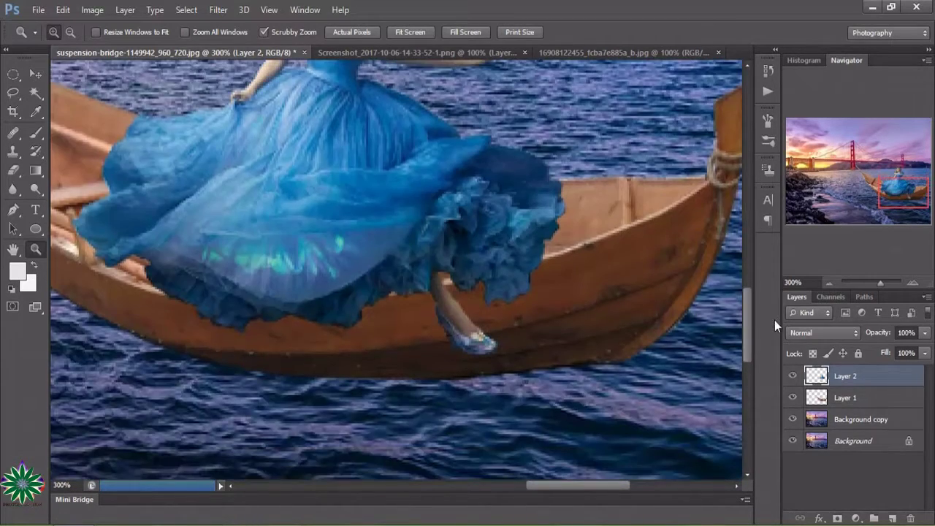
Lower Layer 2 opacity to 70% to see the boat beneath
{"action": "left_click", "coordinate": [925, 333]}
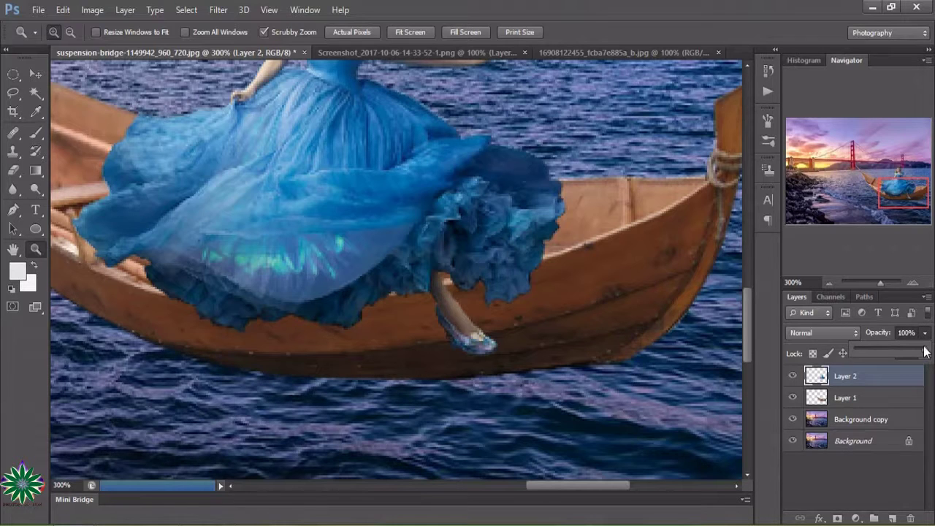
{"action": "mouse_move", "coordinate": [925, 351]}
{"action": "left_mouse_down"}
{"action": "mouse_move", "coordinate": [872, 352]}
{"action": "mouse_move", "coordinate": [896, 360]}
{"action": "left_mouse_up"}
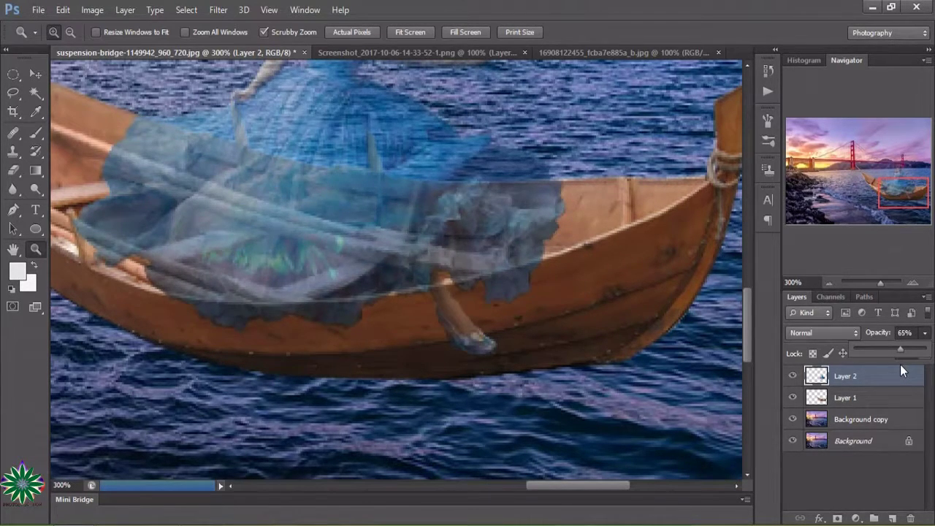
{"action": "left_click_drag", "start_coordinate": [900, 366], "coordinate": [905, 367]}
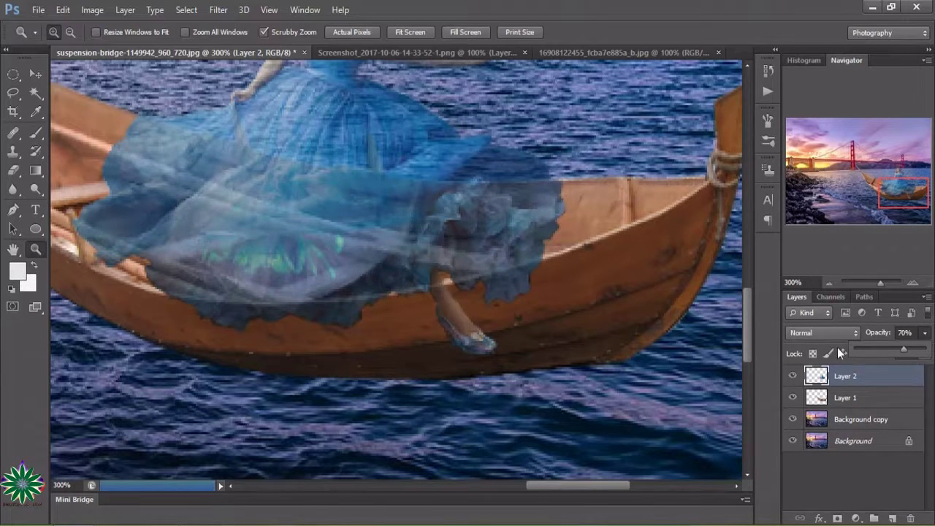
Trace a closed Pen path around the leg and foot hanging over the boat's side
{"action": "left_click", "coordinate": [13, 211]}
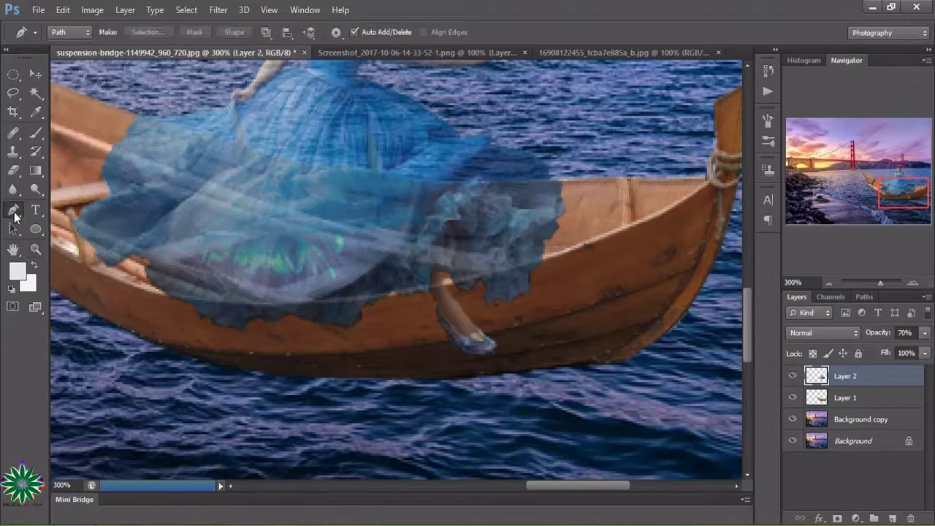
{"action": "left_click", "coordinate": [432, 271]}
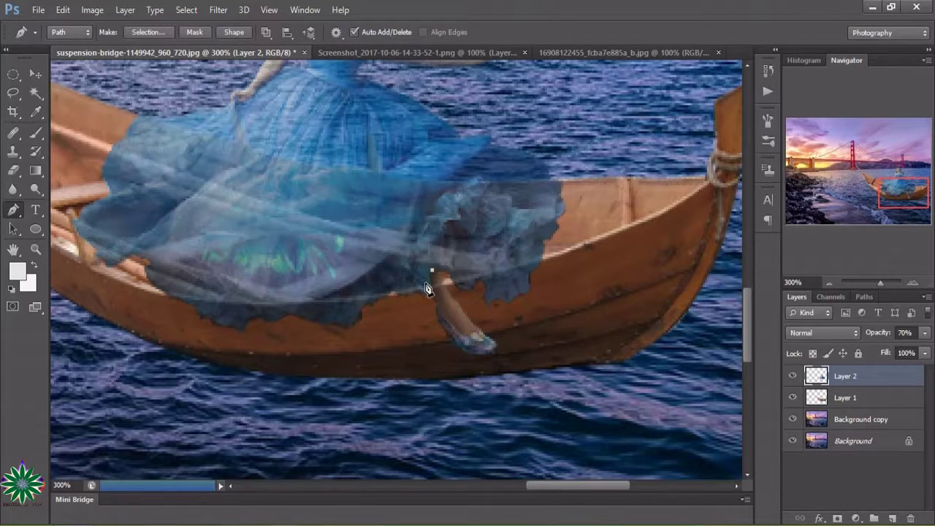
{"action": "left_click", "coordinate": [426, 283]}
{"action": "left_click", "coordinate": [428, 305]}
{"action": "left_click", "coordinate": [445, 349]}
{"action": "left_click_drag", "start_coordinate": [487, 359], "coordinate": [491, 360]}
{"action": "left_click", "coordinate": [503, 343]}
{"action": "left_click", "coordinate": [462, 298]}
{"action": "left_click", "coordinate": [432, 272]}
Delete the traced leg, deselect, and restore Layer 2 opacity to 100%
{"action": "key", "text": "ctrl+Return"}
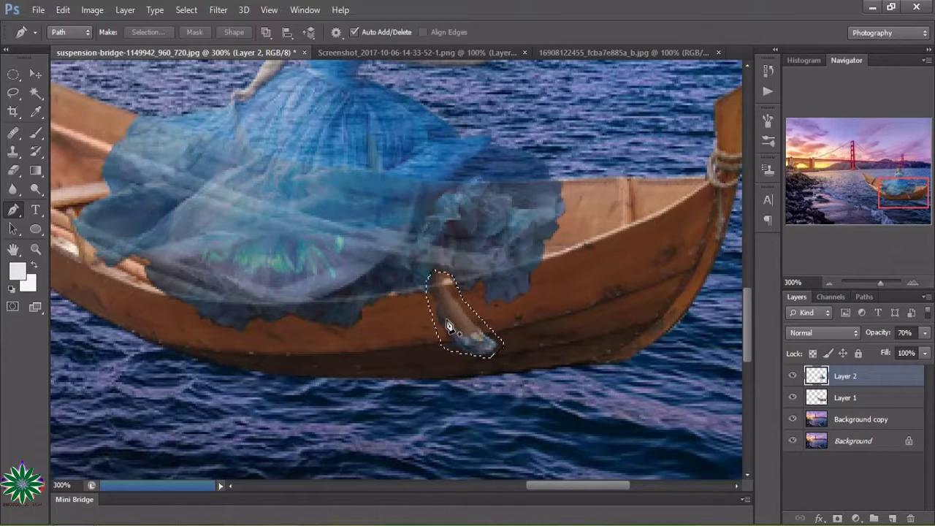
{"action": "key", "text": "Delete"}
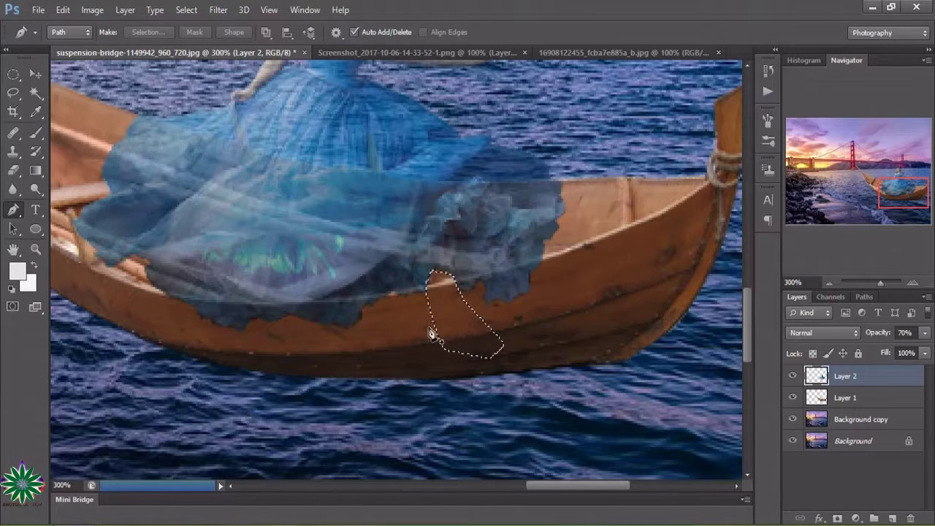
{"action": "key", "text": "l"}
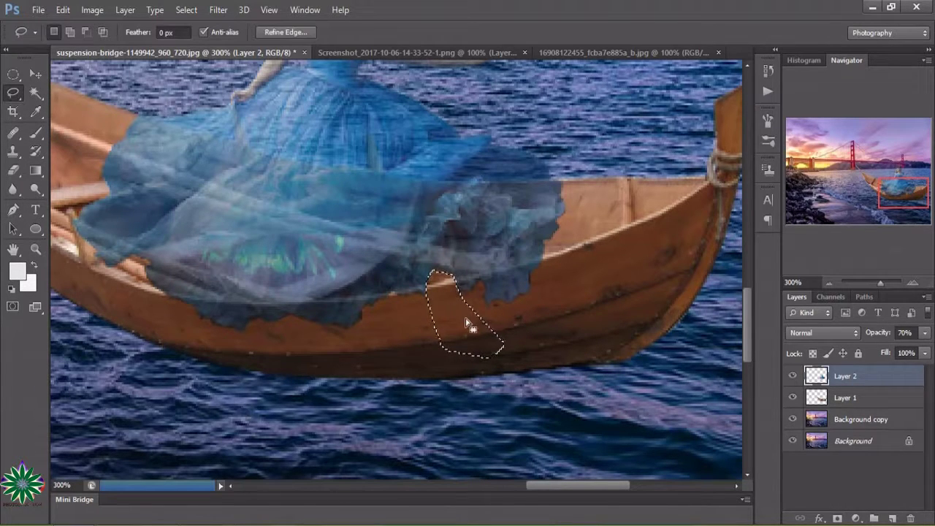
{"action": "key", "text": "ctrl+d"}
{"action": "scroll", "coordinate": [586, 272], "scroll_direction": "up", "scroll_amount": 3}
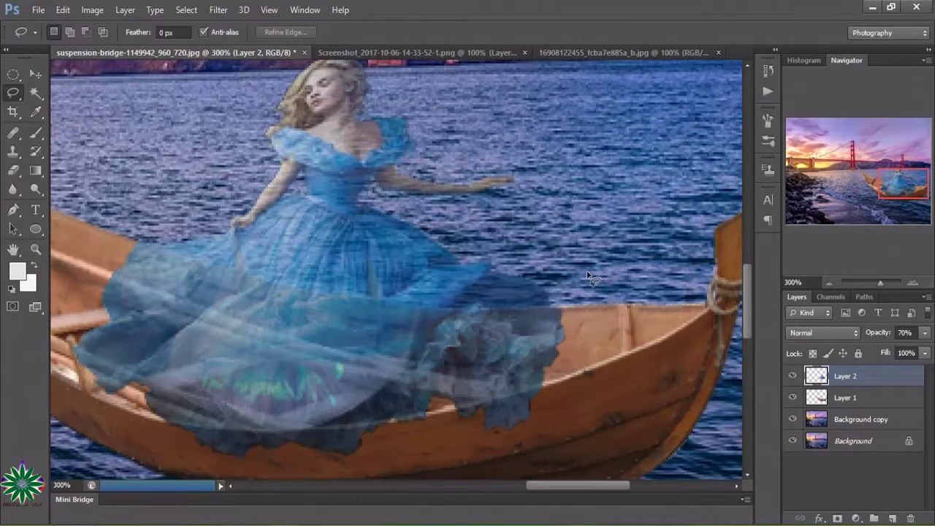
{"action": "scroll", "coordinate": [647, 272], "scroll_direction": "up", "scroll_amount": 2}
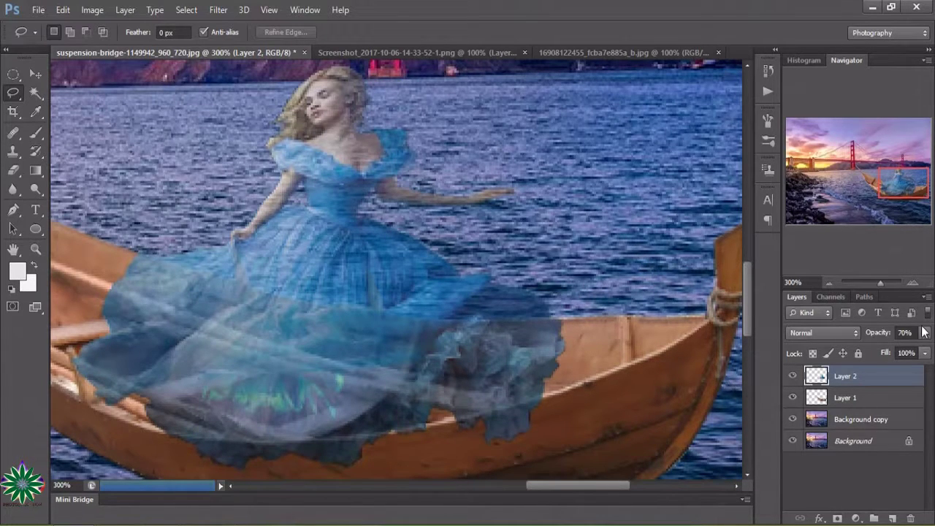
{"action": "left_click_drag", "start_coordinate": [925, 333], "coordinate": [934, 356]}
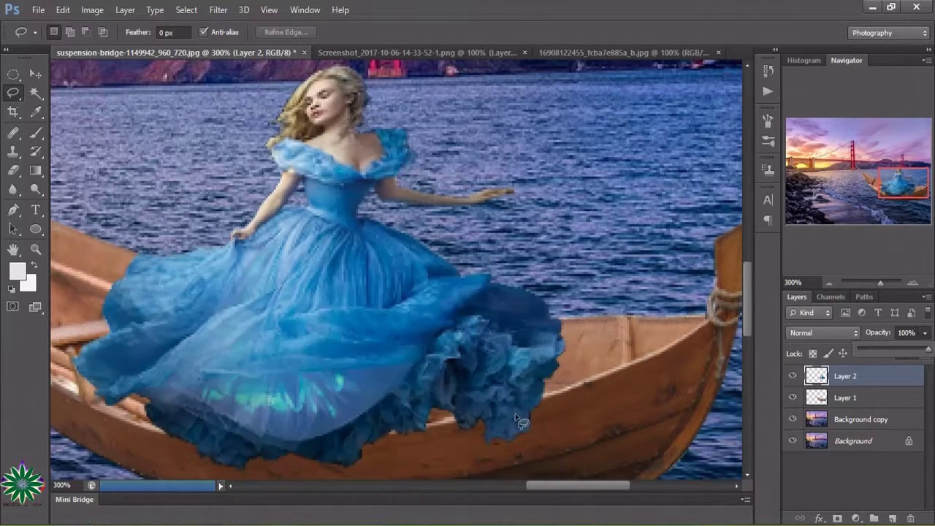
Zoom out from 300% to 100% and scroll left to show the princess in the boat
{"action": "scroll", "coordinate": [534, 397], "scroll_direction": "up", "scroll_amount": 2}
{"action": "scroll", "coordinate": [537, 397], "scroll_direction": "up", "scroll_amount": 2}
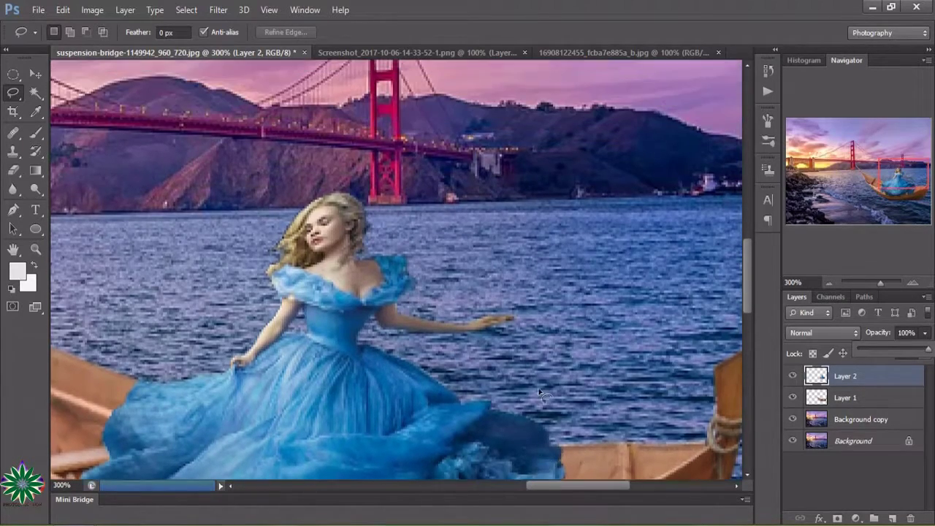
{"action": "scroll", "coordinate": [540, 394], "scroll_direction": "up", "scroll_amount": 1}
{"action": "scroll", "coordinate": [545, 397], "scroll_direction": "up", "scroll_amount": 2}
{"action": "scroll", "coordinate": [544, 399], "scroll_direction": "down", "scroll_amount": 3}
{"action": "scroll", "coordinate": [545, 398], "scroll_direction": "down", "scroll_amount": 1}
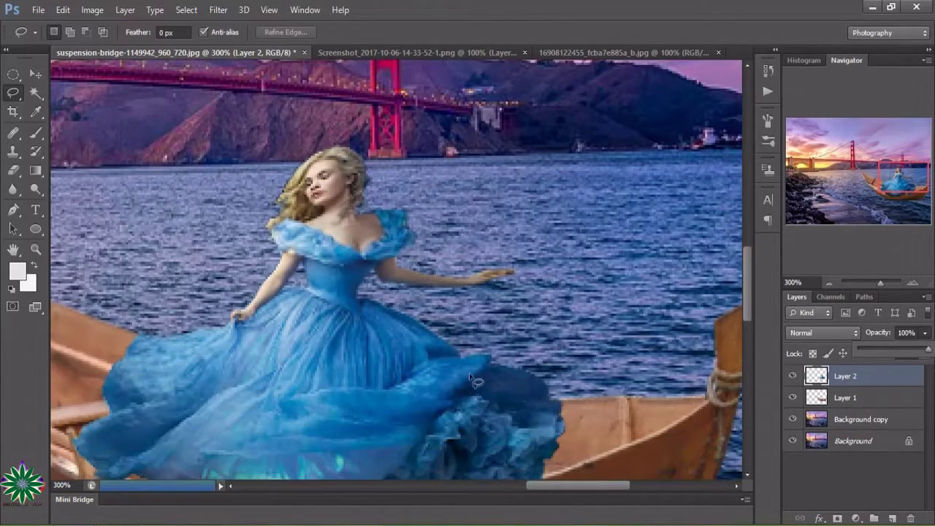
{"action": "left_click", "coordinate": [37, 253]}
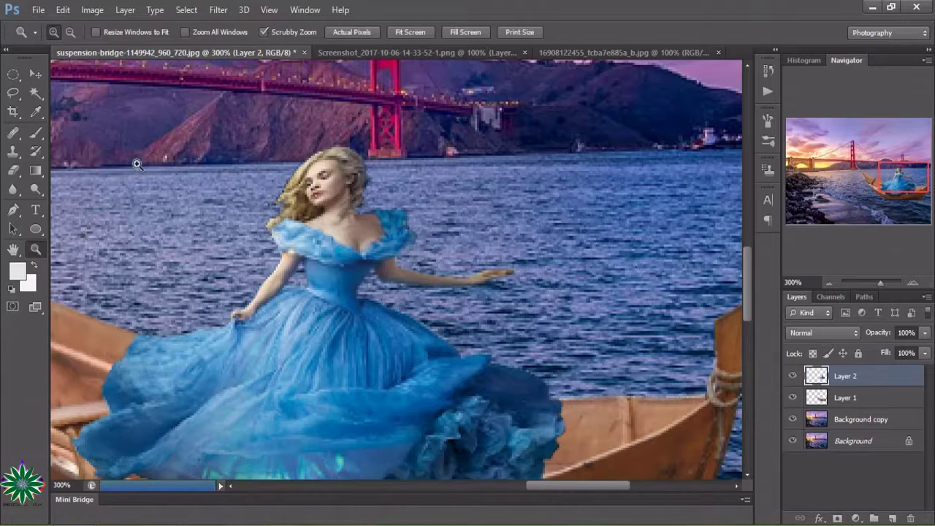
{"action": "left_click", "coordinate": [362, 220], "text": "alt"}
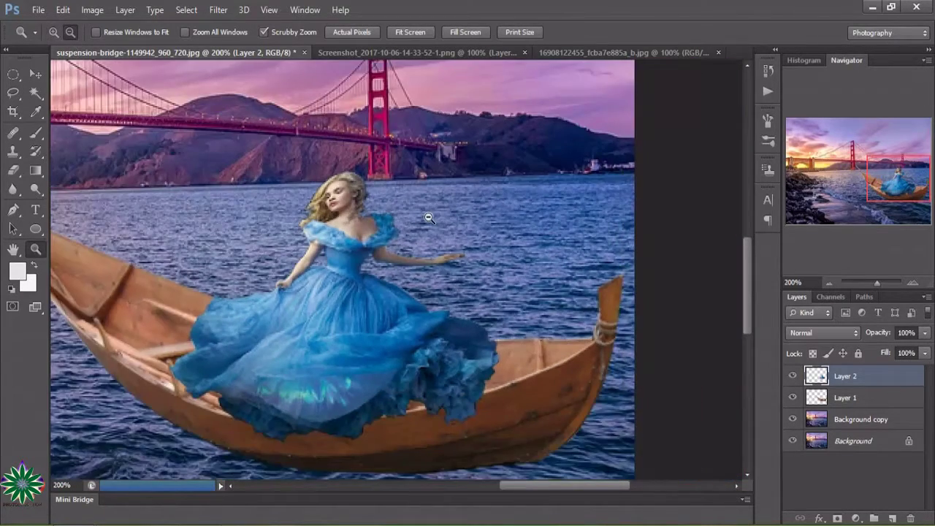
{"action": "left_click", "coordinate": [429, 217], "text": "alt"}
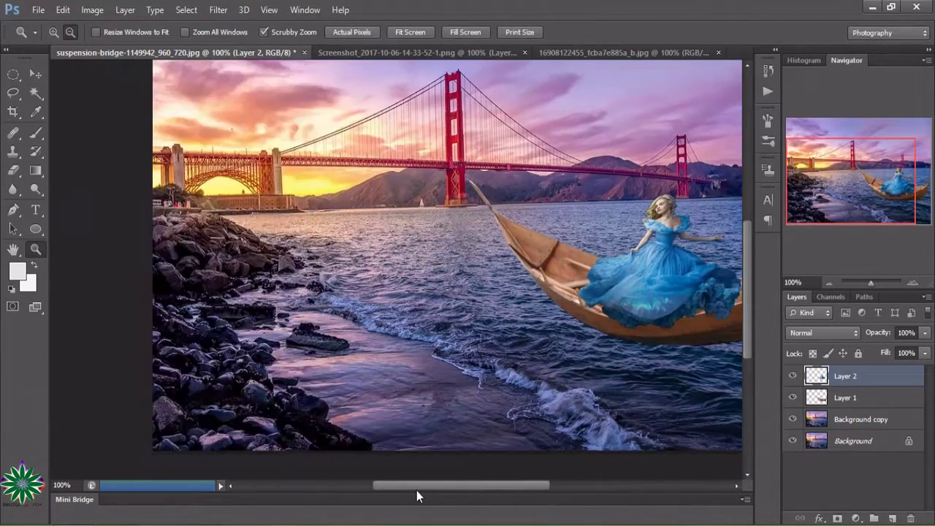
{"action": "left_click_drag", "start_coordinate": [488, 488], "coordinate": [441, 489]}
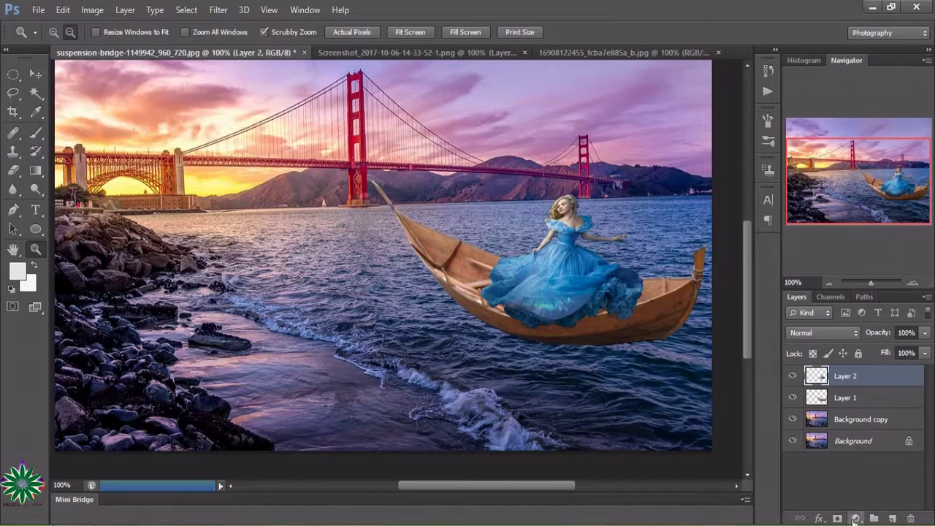
Add a Solid Color fill layer in a blue shade
{"action": "left_click", "coordinate": [857, 518]}
{"action": "left_click", "coordinate": [819, 211]}
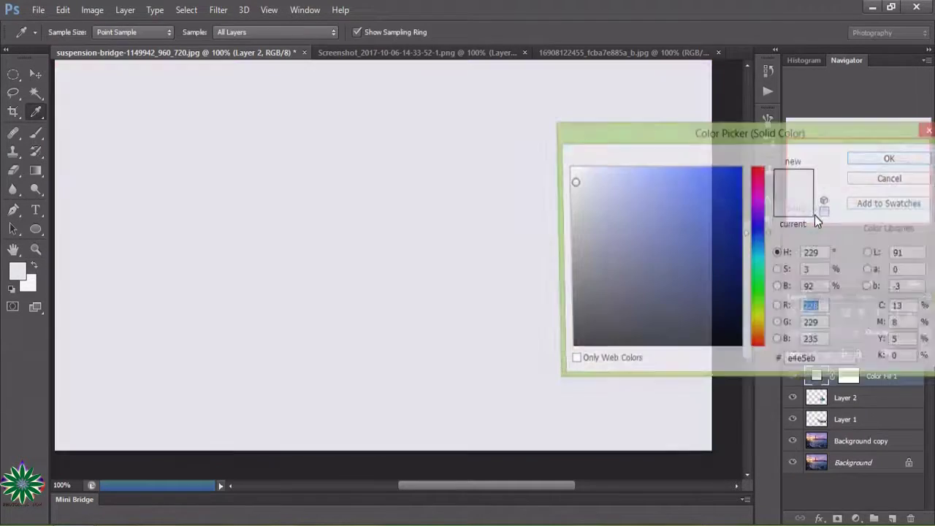
{"action": "left_click", "coordinate": [695, 196]}
{"action": "left_click", "coordinate": [714, 248]}
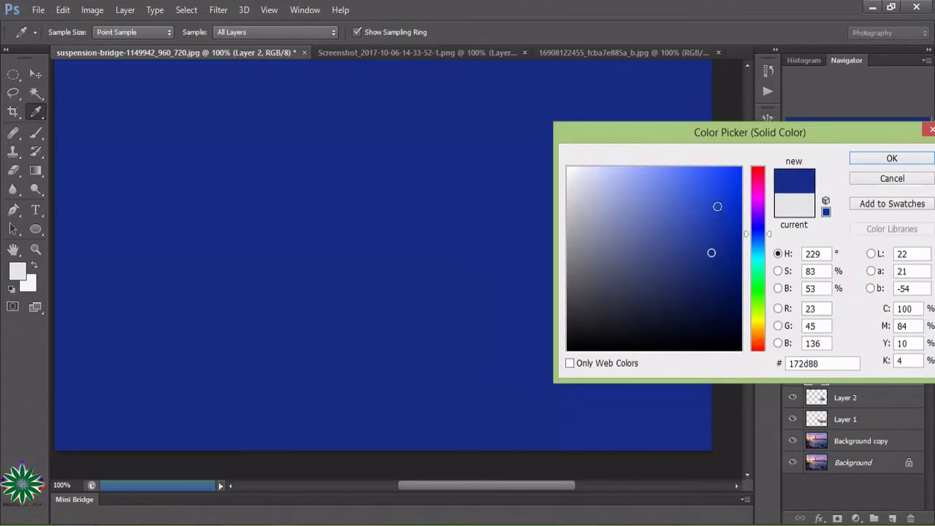
{"action": "left_click", "coordinate": [721, 193]}
{"action": "left_click", "coordinate": [892, 157]}
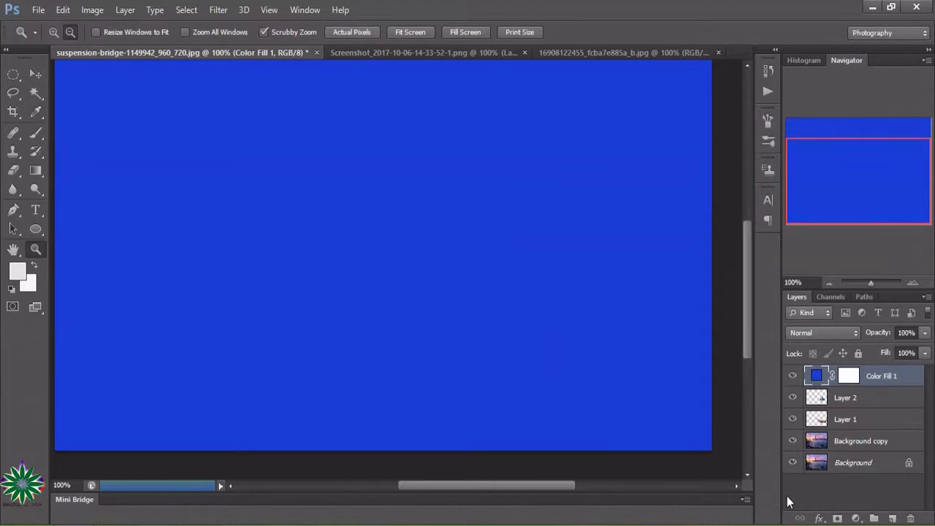
Set the blue fill layer to Screen blend mode at 46% opacity
{"action": "left_click", "coordinate": [822, 333]}
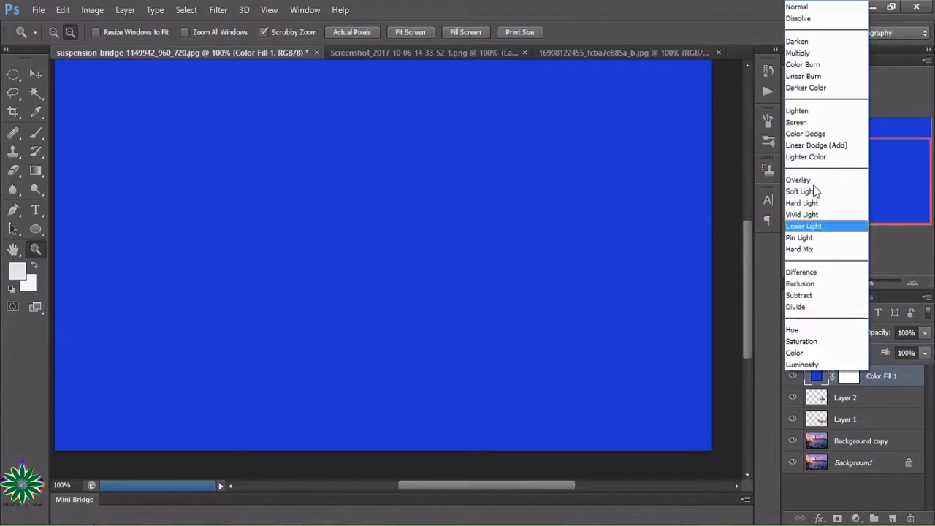
{"action": "left_click", "coordinate": [812, 122]}
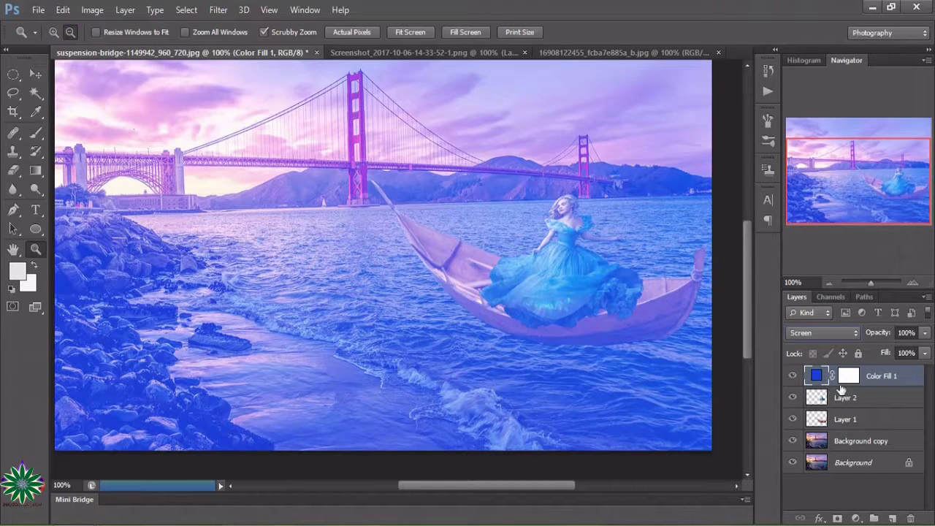
{"action": "left_click", "coordinate": [925, 334]}
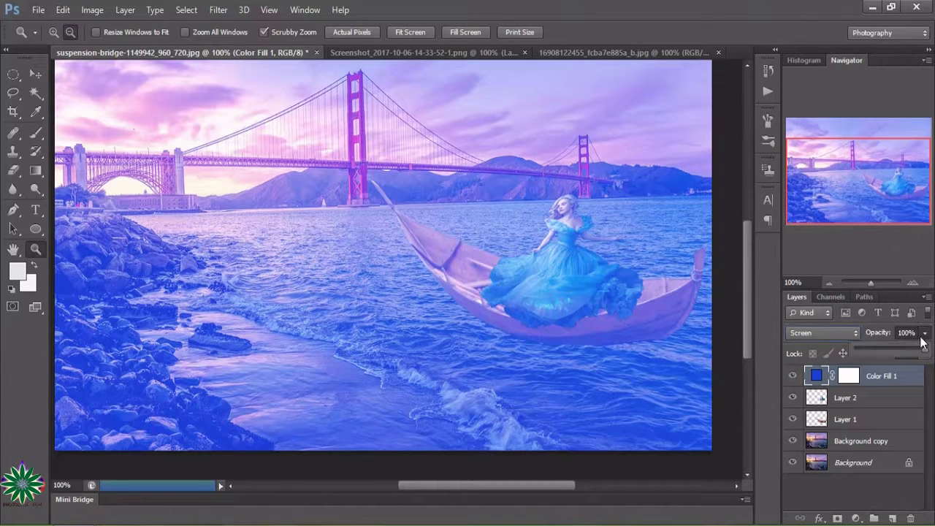
{"action": "left_click_drag", "start_coordinate": [919, 356], "coordinate": [877, 350]}
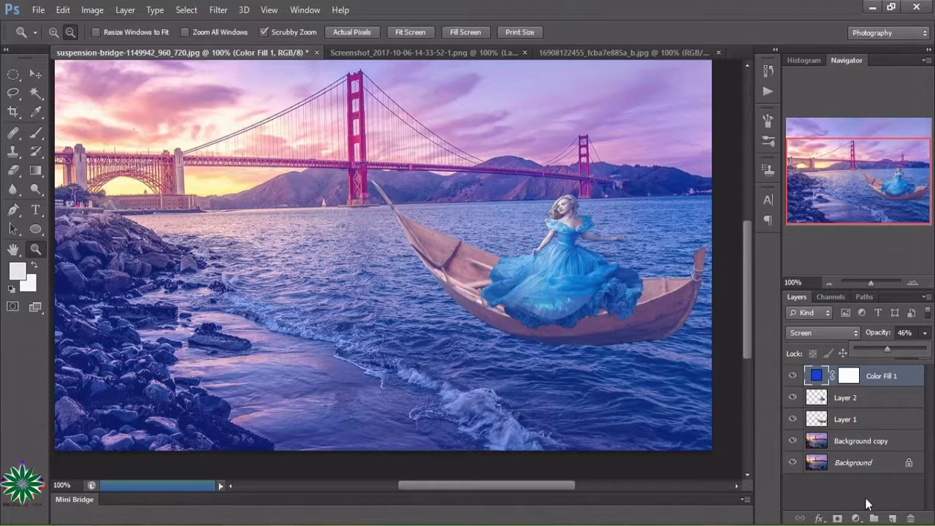
Add a Curves adjustment layer and raise the RGB black point to lift the shadows
{"action": "left_click", "coordinate": [857, 519]}
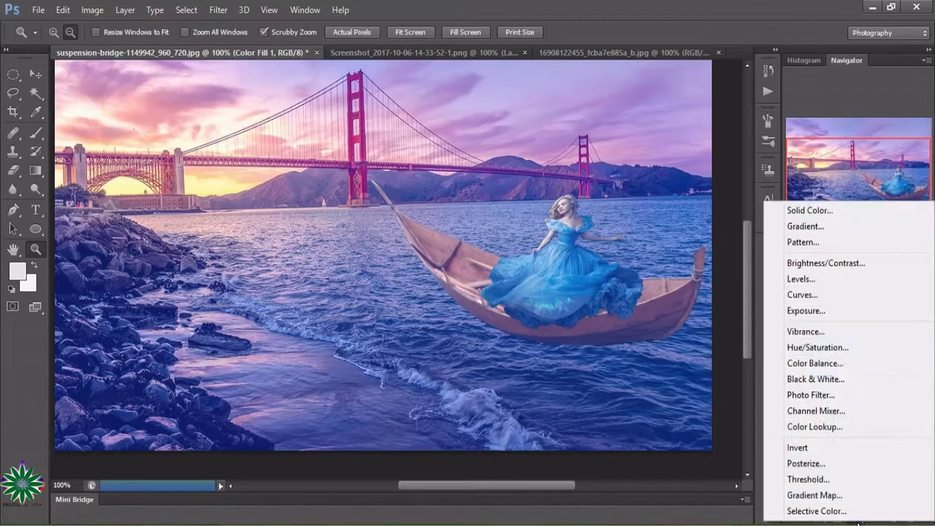
{"action": "left_click", "coordinate": [824, 295]}
{"action": "mouse_move", "coordinate": [675, 306]}
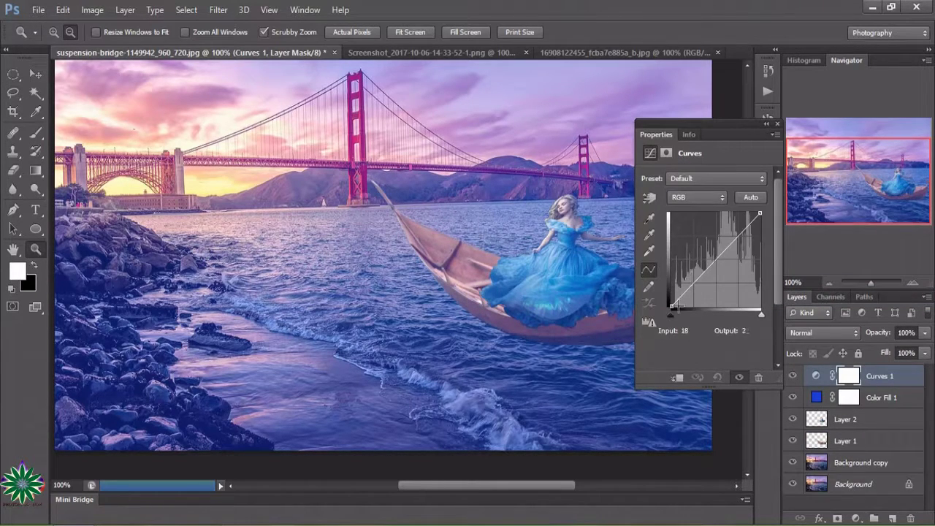
{"action": "left_click_drag", "start_coordinate": [672, 310], "coordinate": [670, 297]}
On the Green curve, raise the black point and lower input 251 to output 212
{"action": "left_click", "coordinate": [691, 199]}
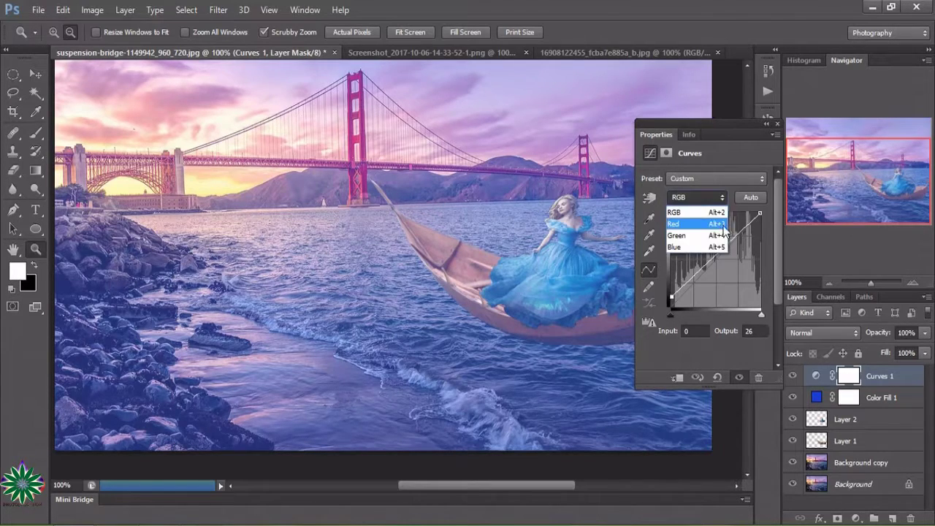
{"action": "left_click", "coordinate": [712, 235]}
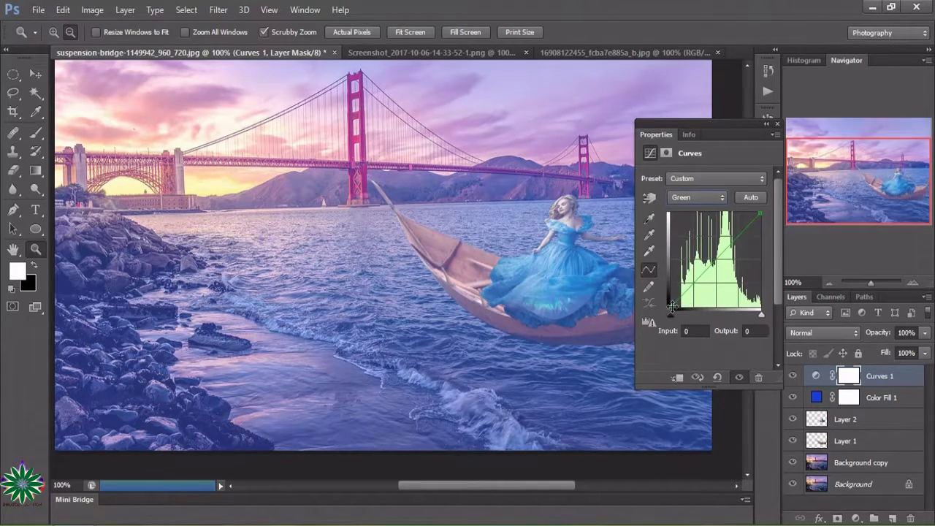
{"action": "mouse_move", "coordinate": [670, 310]}
{"action": "left_mouse_down"}
{"action": "mouse_move", "coordinate": [674, 278]}
{"action": "mouse_move", "coordinate": [670, 300]}
{"action": "left_mouse_up"}
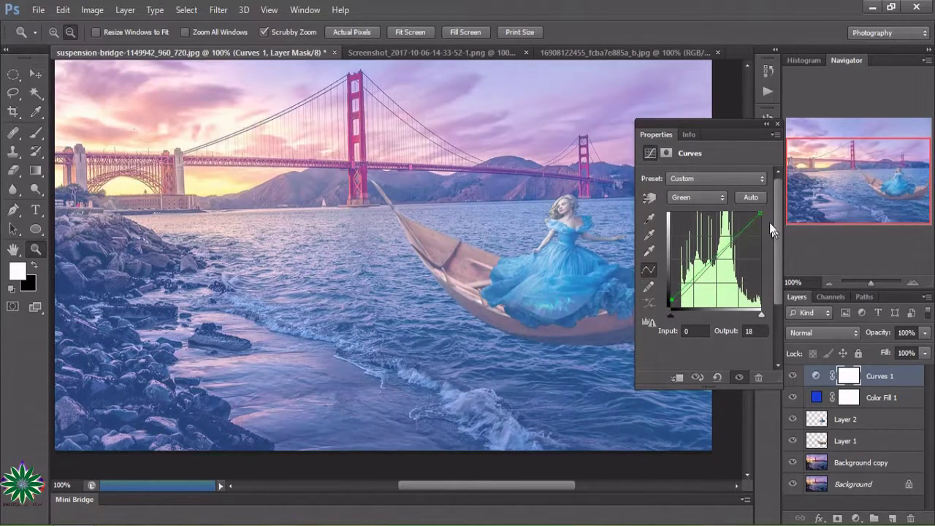
{"action": "left_click_drag", "start_coordinate": [760, 214], "coordinate": [757, 230]}
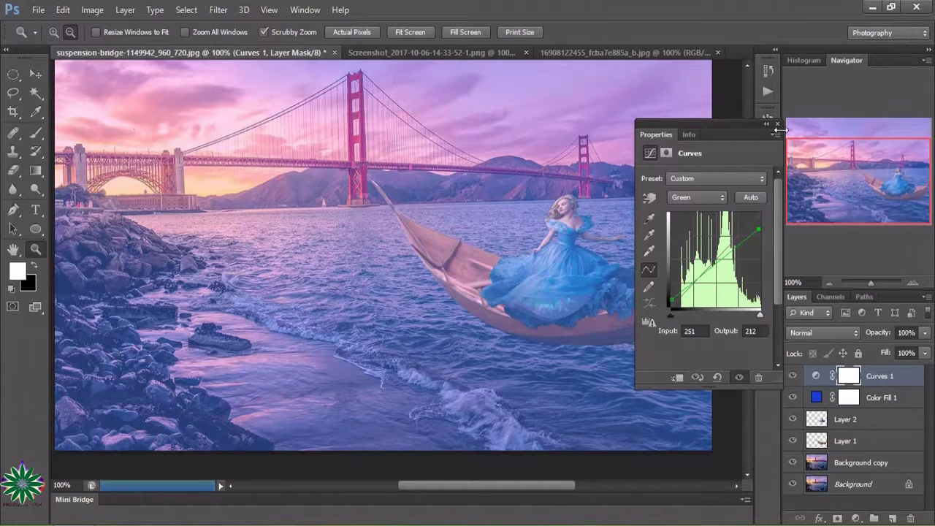
{"action": "left_click", "coordinate": [778, 125]}
{"action": "left_click", "coordinate": [855, 518]}
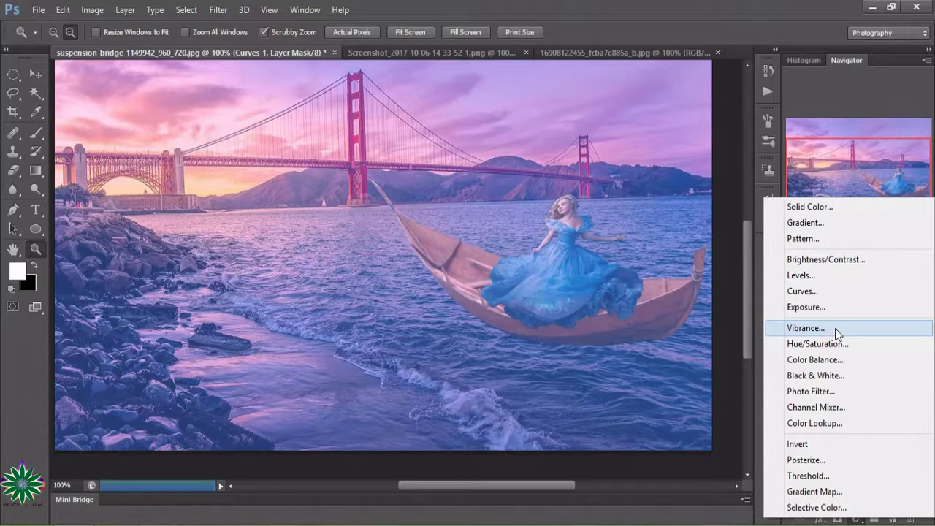
Add Color Balance with midtones Cyan/Red +4, Magenta/Green +69 and Yellow/Blue +40
{"action": "left_click", "coordinate": [846, 361]}
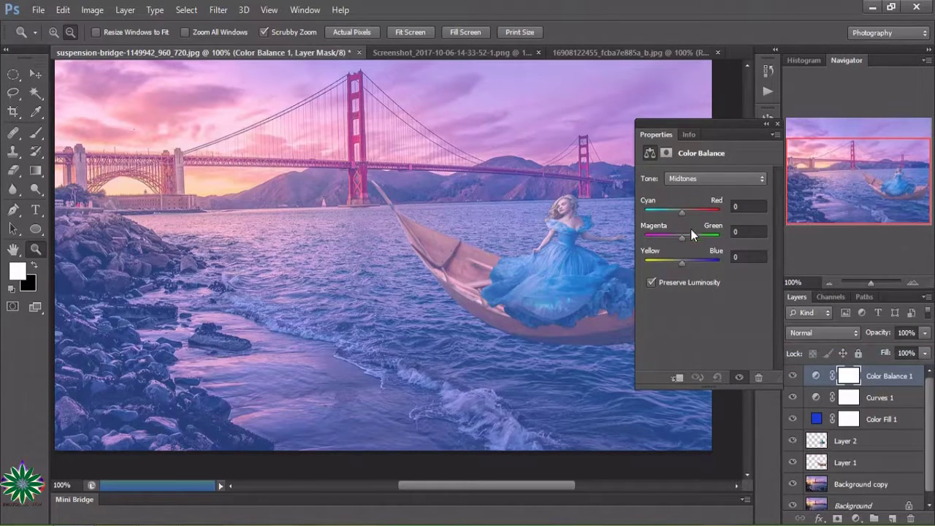
{"action": "left_click_drag", "start_coordinate": [681, 236], "coordinate": [708, 240]}
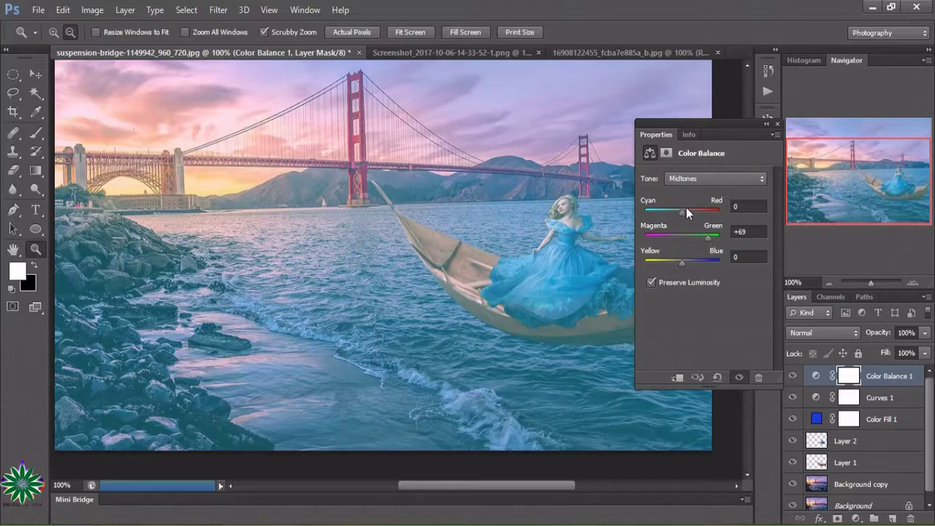
{"action": "mouse_move", "coordinate": [684, 209]}
{"action": "left_mouse_down"}
{"action": "mouse_move", "coordinate": [673, 210]}
{"action": "mouse_move", "coordinate": [683, 222]}
{"action": "left_mouse_up"}
{"action": "mouse_move", "coordinate": [684, 261]}
{"action": "left_mouse_down"}
{"action": "mouse_move", "coordinate": [707, 261]}
{"action": "mouse_move", "coordinate": [697, 265]}
{"action": "left_mouse_up"}
{"action": "left_click", "coordinate": [773, 122]}
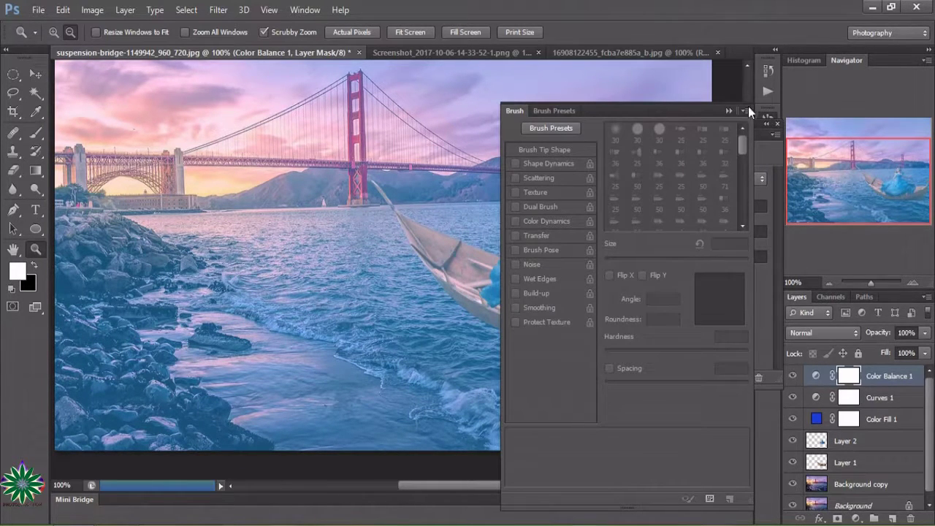
{"action": "left_click", "coordinate": [729, 111]}
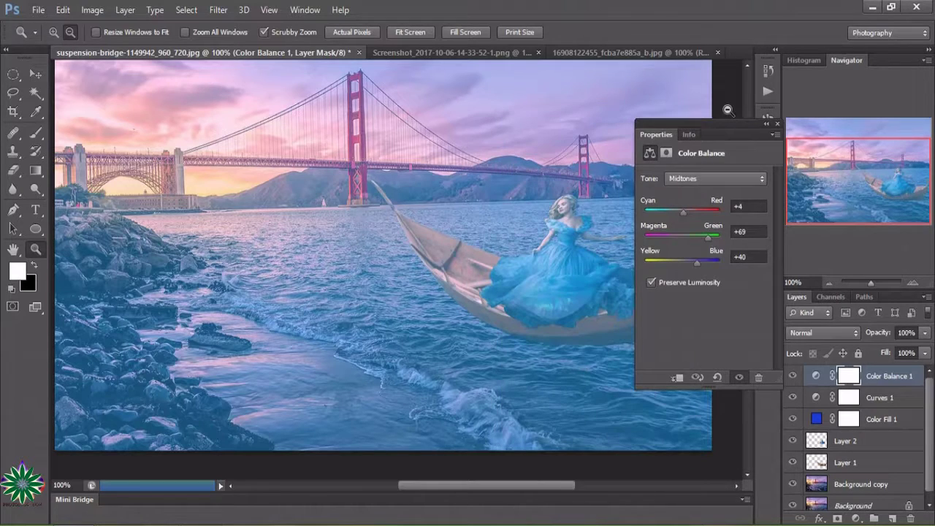
{"action": "left_click", "coordinate": [779, 125]}
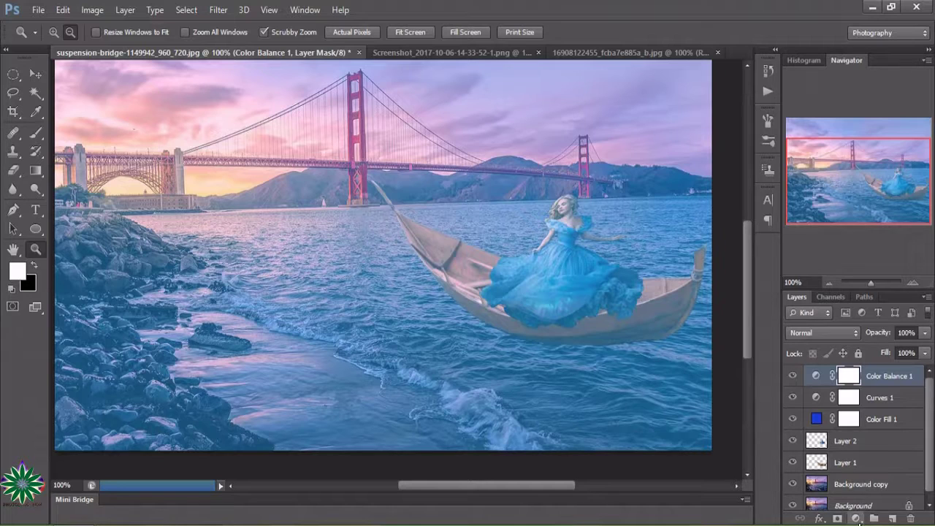
{"action": "left_click", "coordinate": [858, 518]}
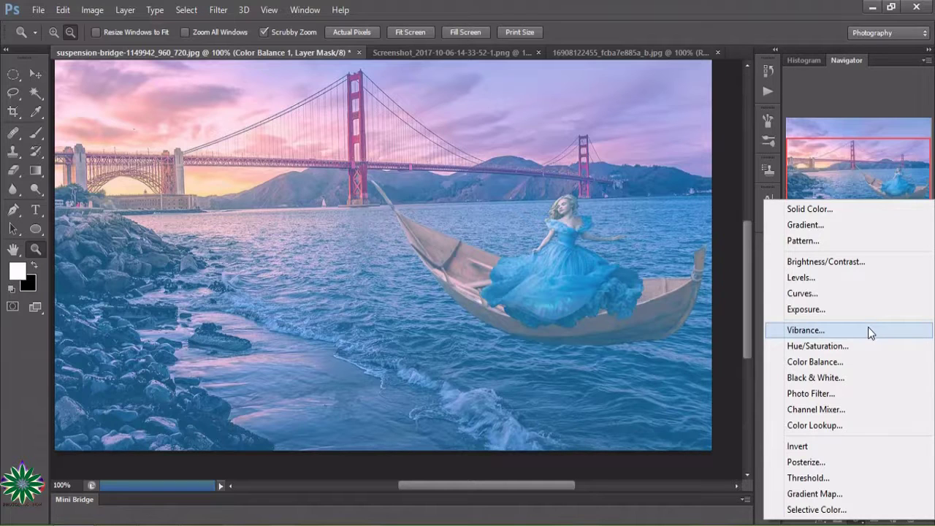
Add a Brightness/Contrast layer with brightness -29 and contrast 61
{"action": "left_click", "coordinate": [802, 261]}
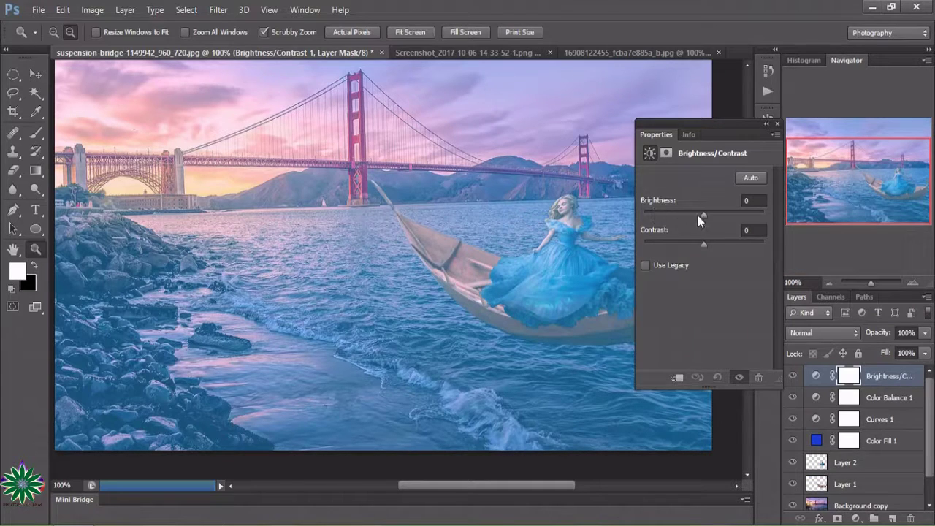
{"action": "left_click_drag", "start_coordinate": [697, 216], "coordinate": [719, 244]}
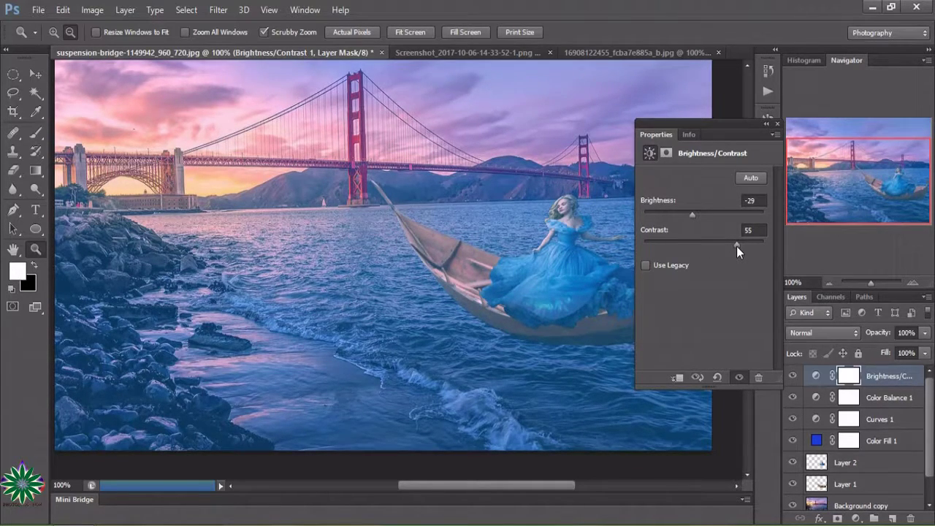
{"action": "left_click_drag", "start_coordinate": [737, 246], "coordinate": [711, 247]}
{"action": "left_click_drag", "start_coordinate": [743, 259], "coordinate": [741, 254]}
{"action": "left_click", "coordinate": [779, 122]}
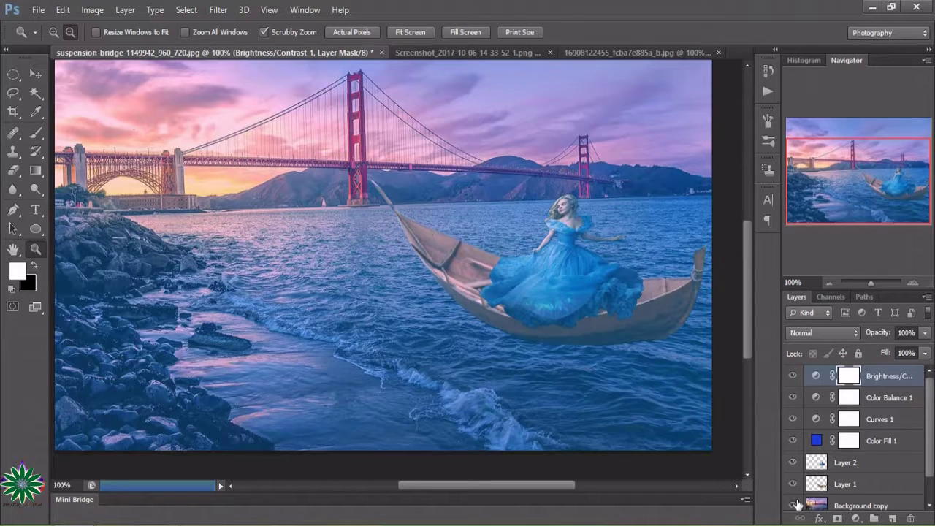